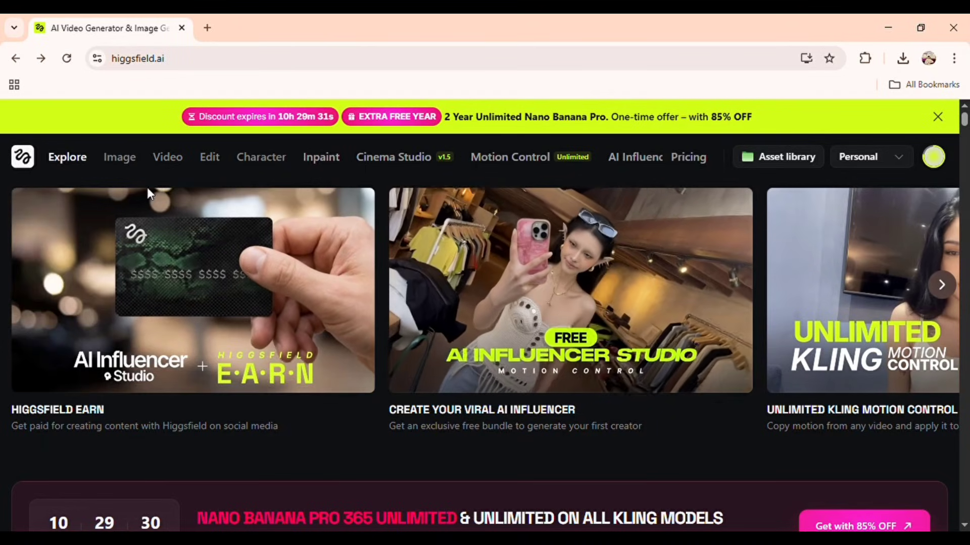
Open the Create Image tool and dismiss the Temporary Issues notice.
mouse_move(129, 168)
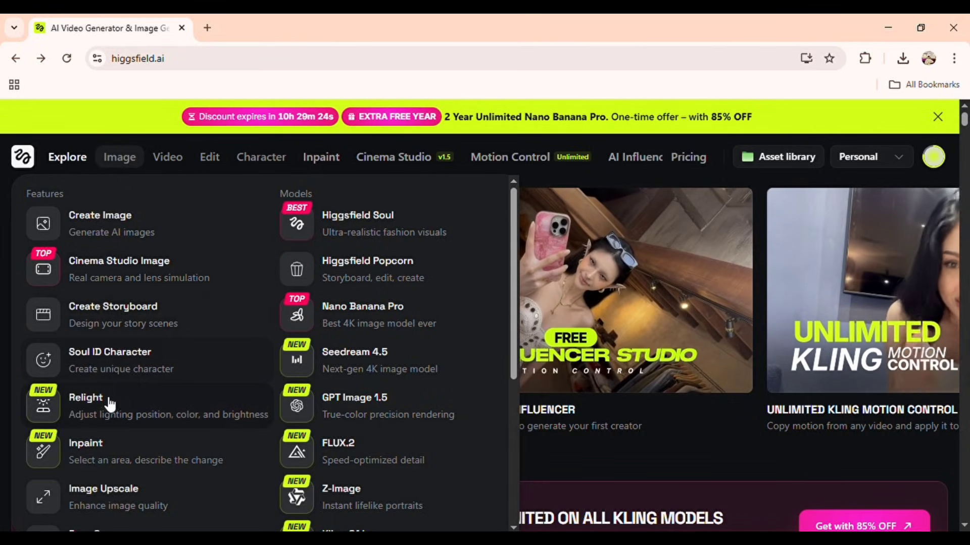
scroll(108, 416, down, 5)
scroll(108, 422, up, 5)
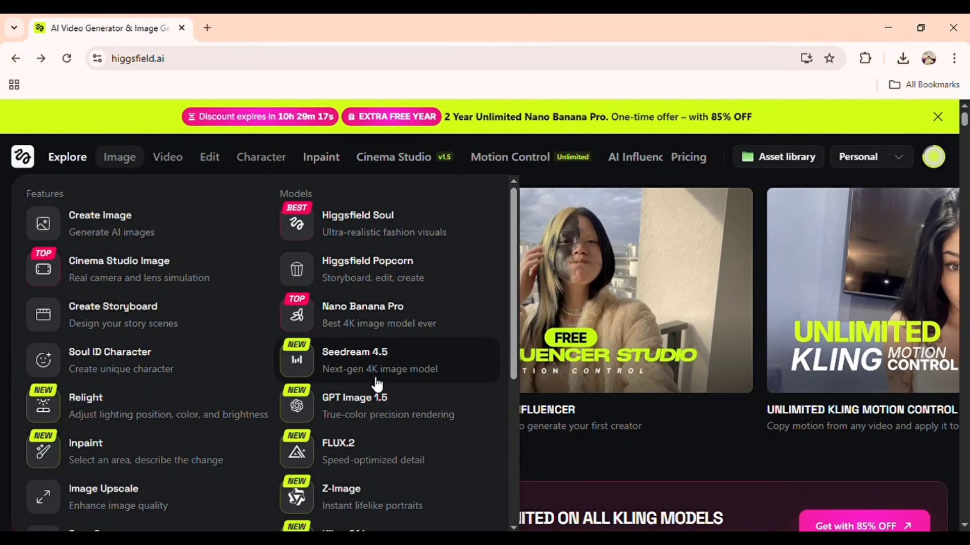
scroll(368, 422, down, 3)
scroll(368, 421, up, 3)
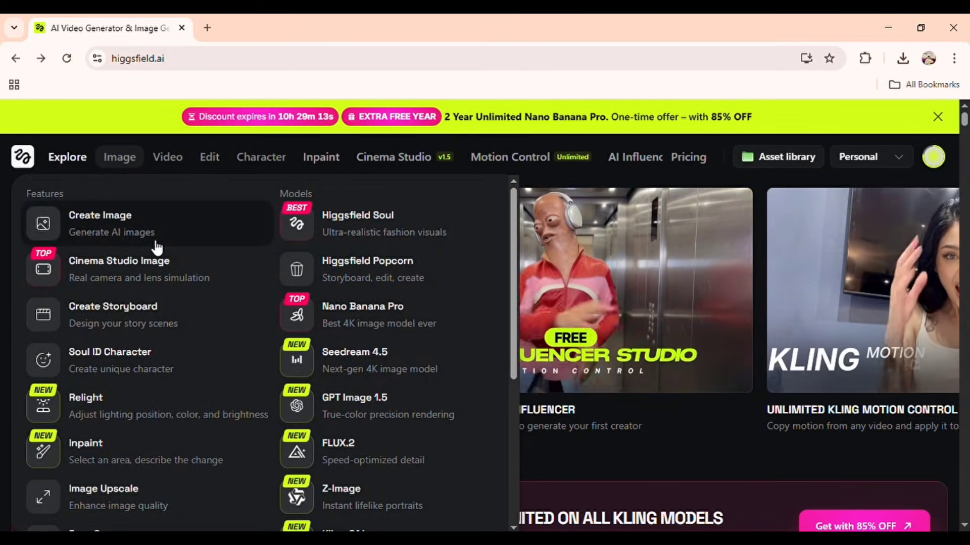
click(119, 222)
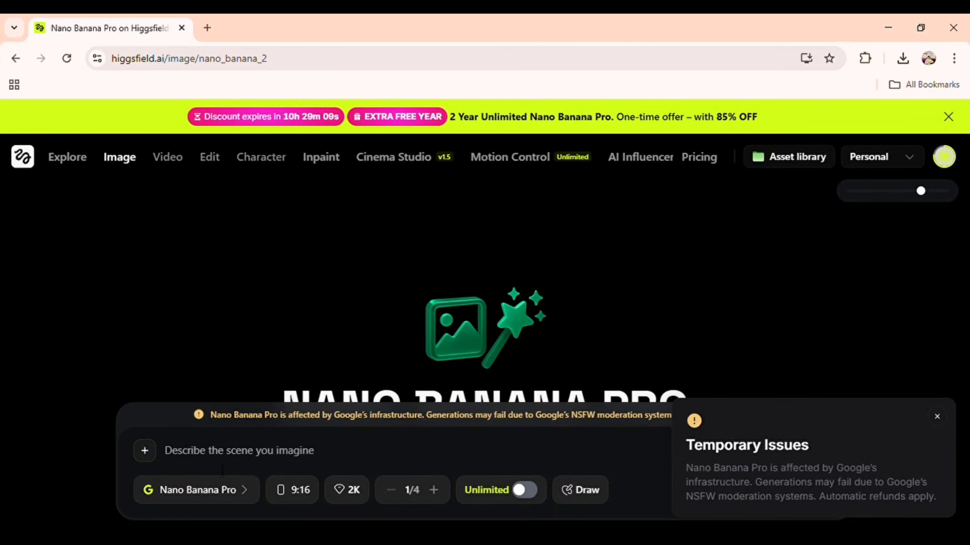
click(938, 417)
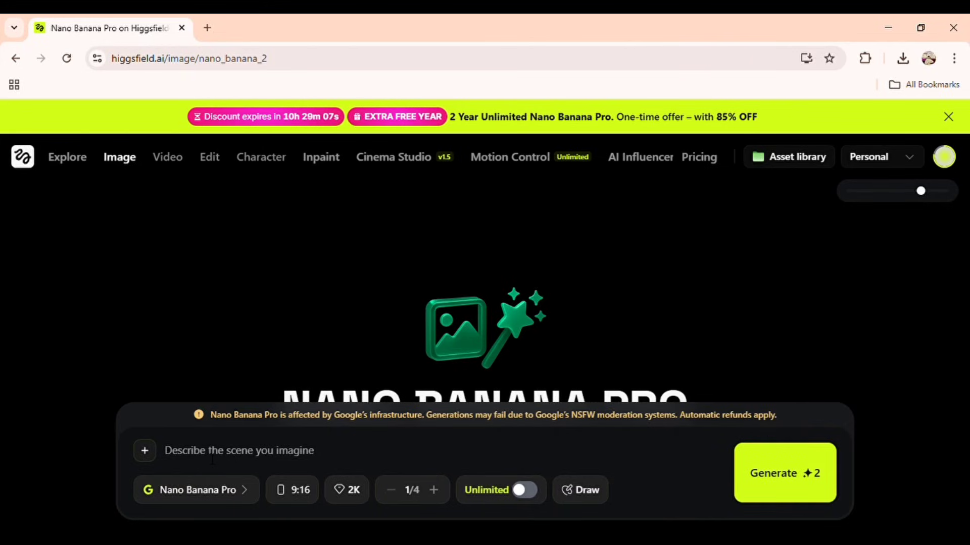
Enter the photorealistic UGC creator portrait prompt for an 18-year-old girl, chest-up in a cozy modern room, and choose the Nano Banana Pro model.
click(238, 450)
text(Photorealistic UGC creator portrait of an 18-year-old girl, friendly and confident, natural everyday look, soft warm smile, realistic skin texture, light natural makeup (very subtle), neat eyebrows, natural lip color, healthy hair (soft waves or straight), chest-up framing, centered, looking directly at camera, relaxed shoulders, hands out of frame, cozy modern indoor background softly blurred, soft daylight from a window, shallow depth of field, cinematic soft lighting, ultra-detailed face, sharp focus)
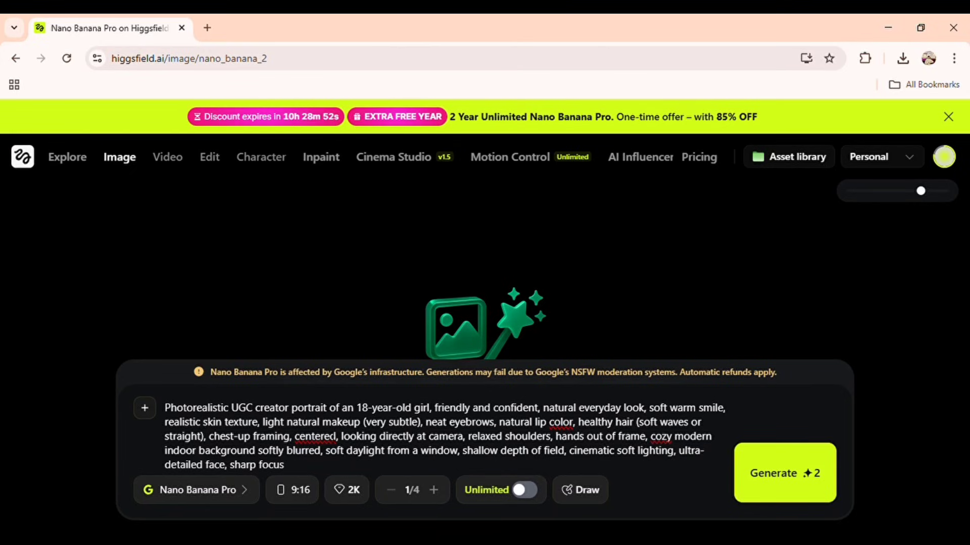
click(244, 493)
scroll(241, 444, down, 2)
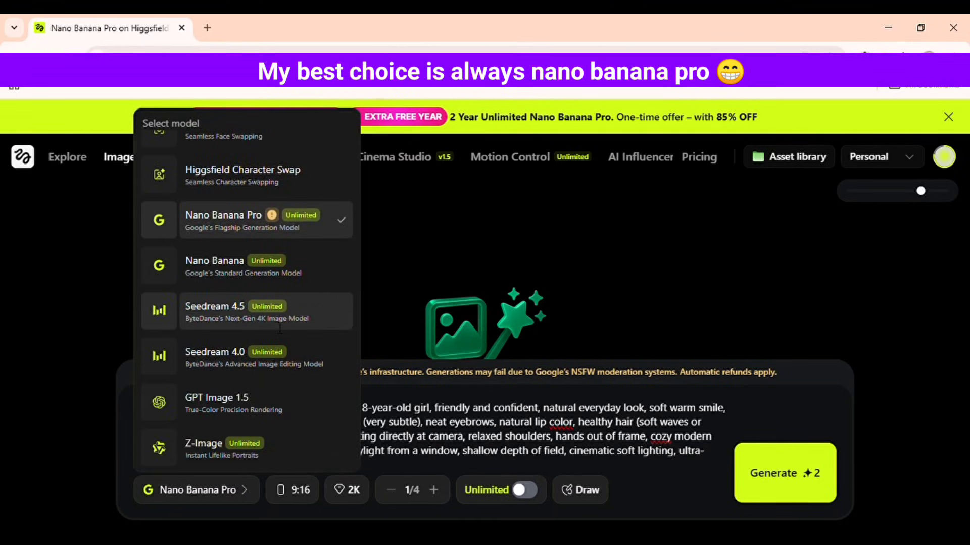
scroll(240, 429, down, 2)
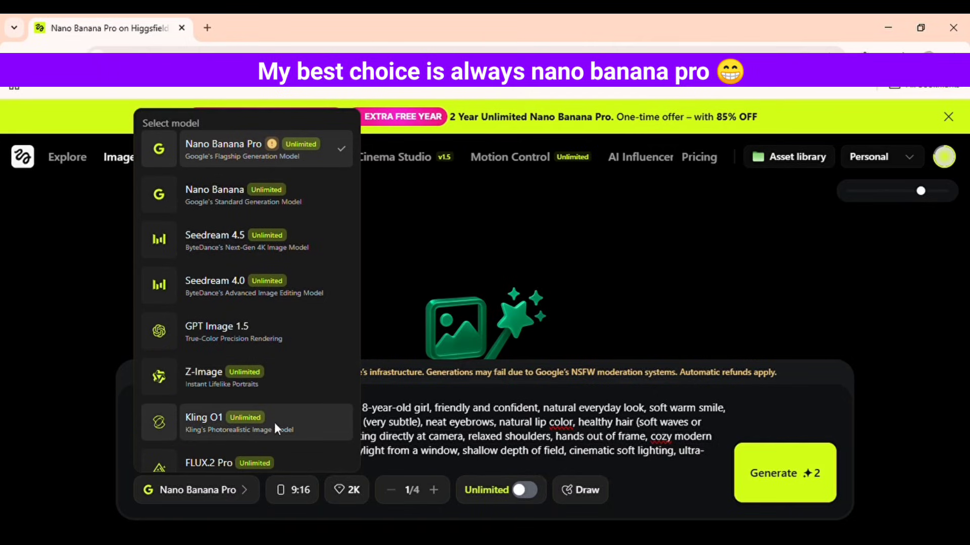
scroll(233, 431, down, 3)
scroll(238, 437, down, 3)
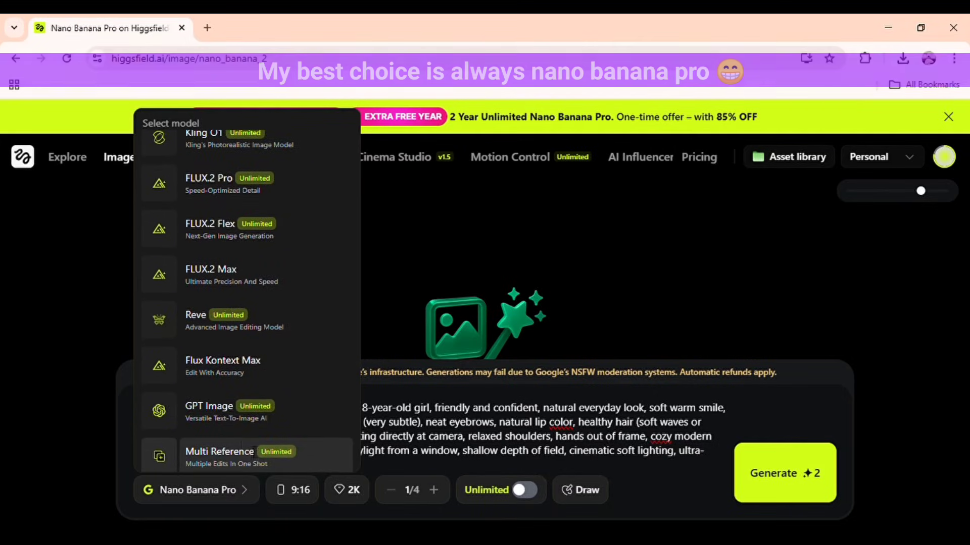
scroll(242, 441, up, 10)
click(222, 291)
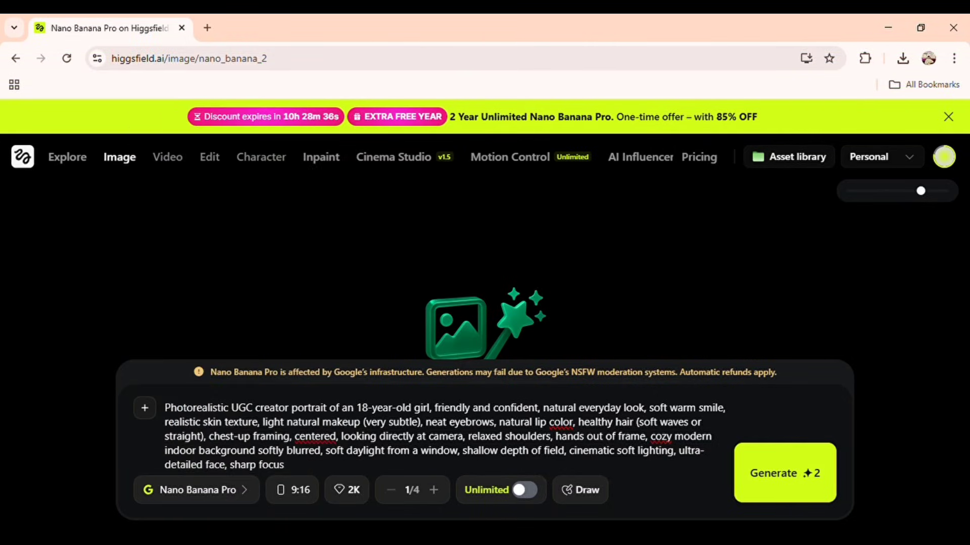
Set the image's aspect ratio to 9:16 and its quality to 2K.
click(299, 488)
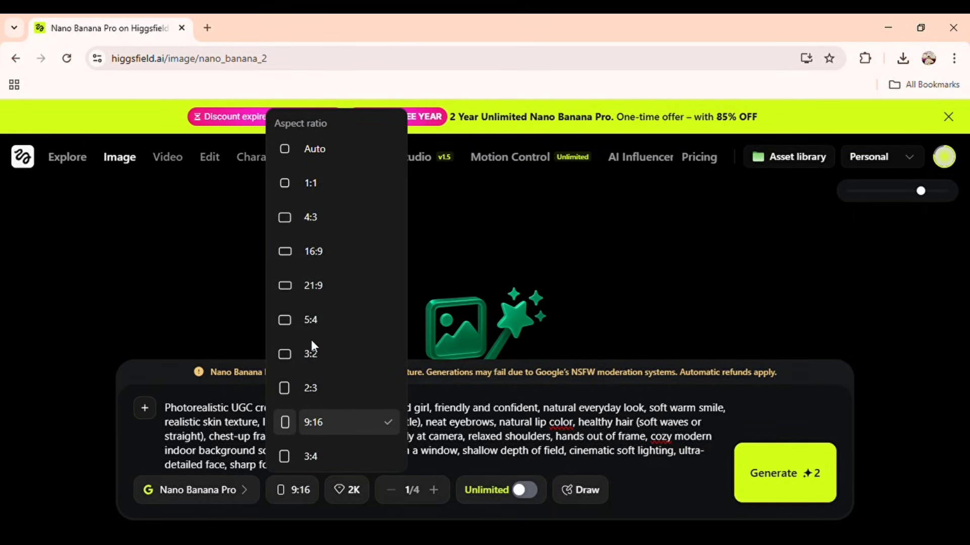
click(320, 423)
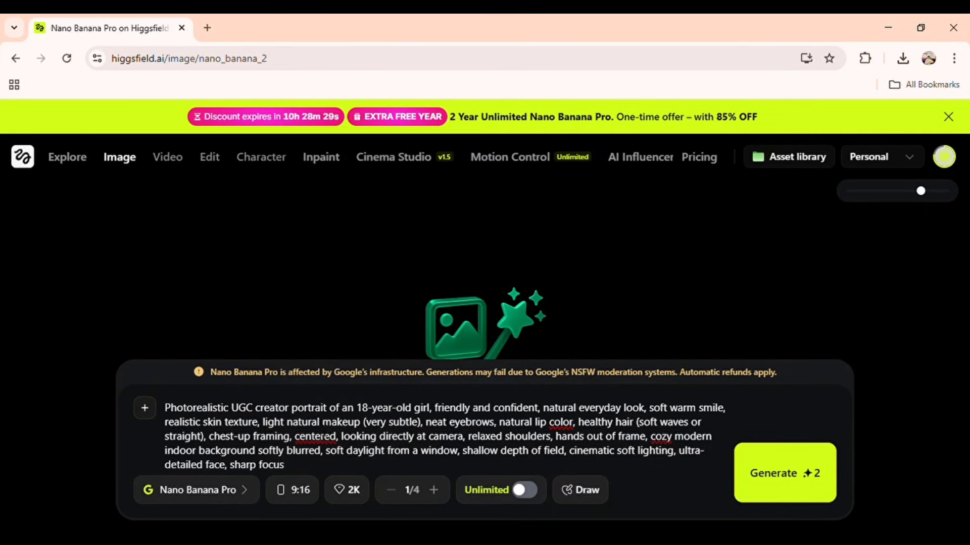
click(352, 497)
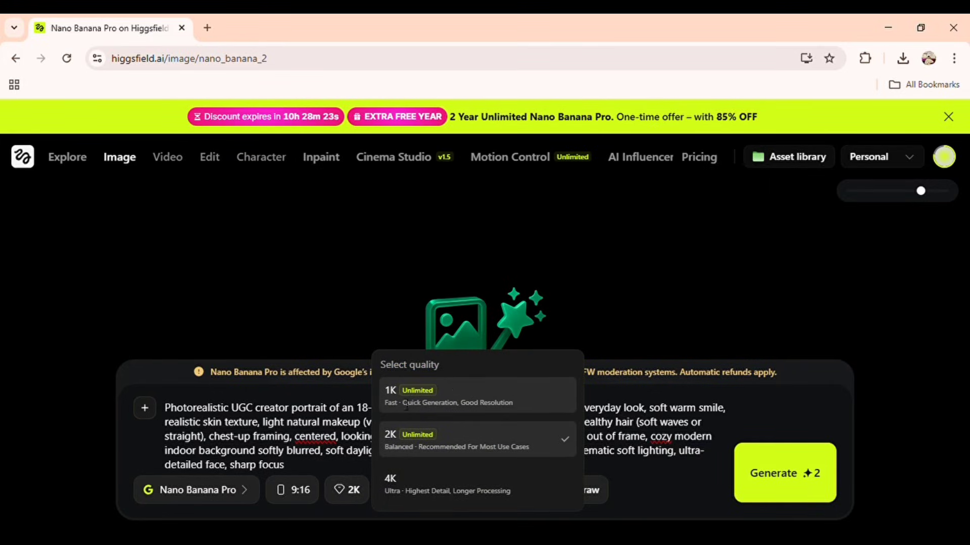
click(423, 448)
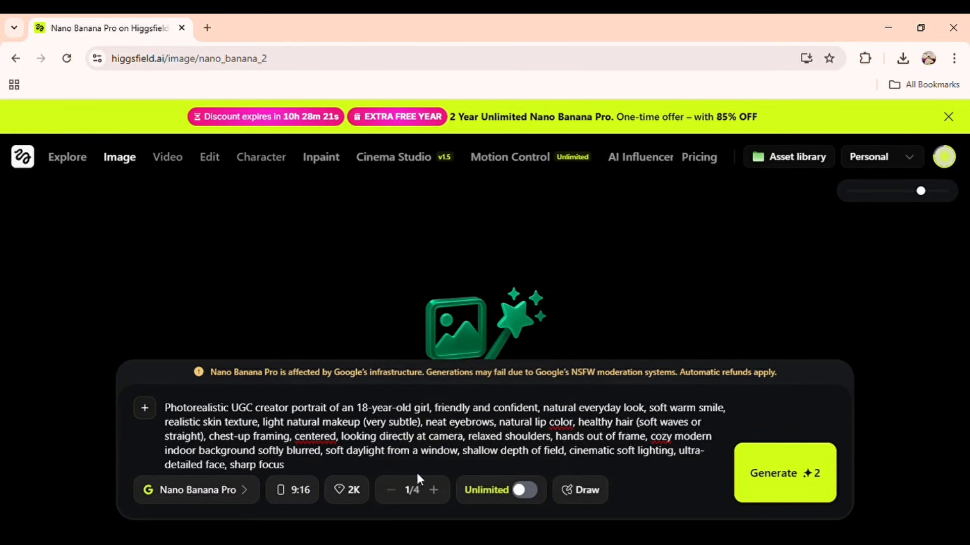
Set the number of images to one out of four and generate the portrait.
click(433, 490)
click(433, 490)
click(433, 489)
click(391, 490)
click(391, 490)
click(391, 489)
click(776, 488)
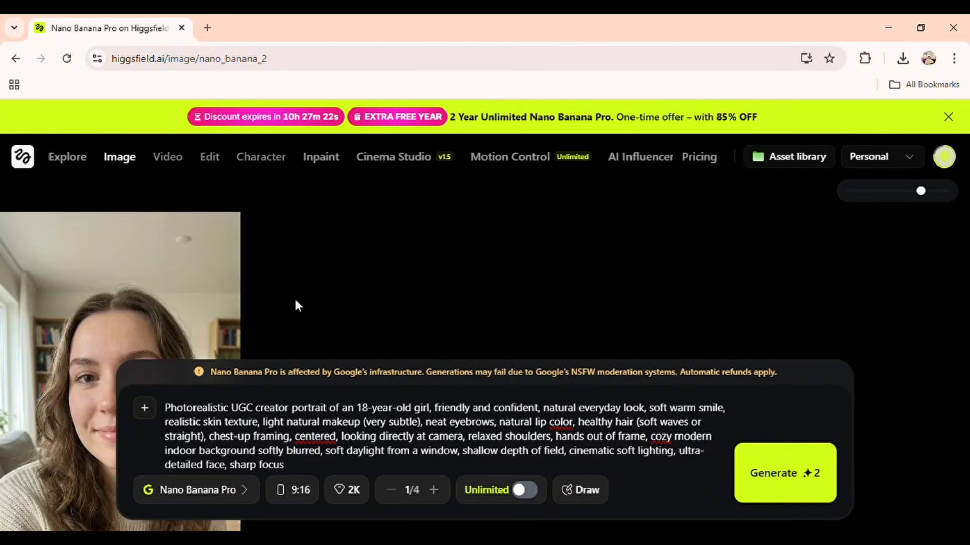
Review the generated portrait of the girl and regenerate it.
scroll(216, 314, down, 3)
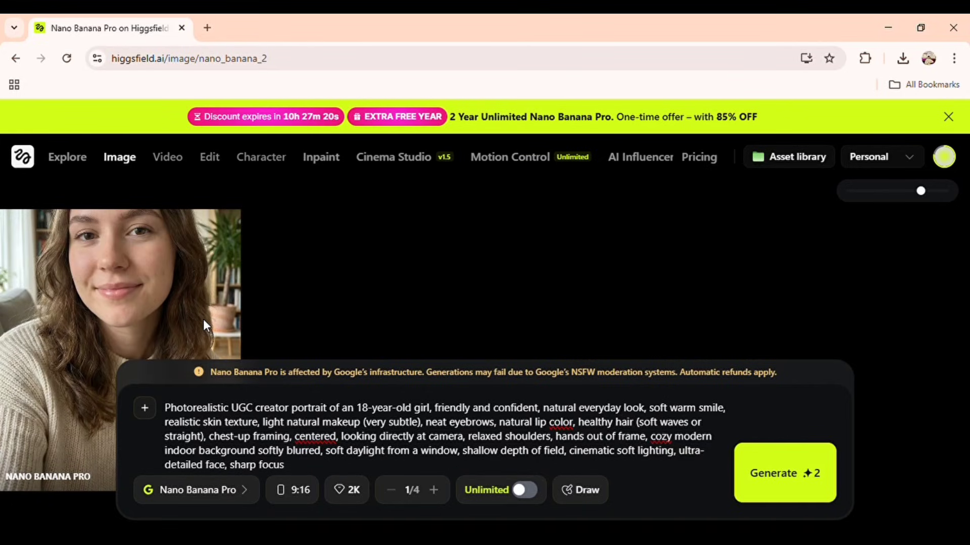
scroll(203, 319, up, 3)
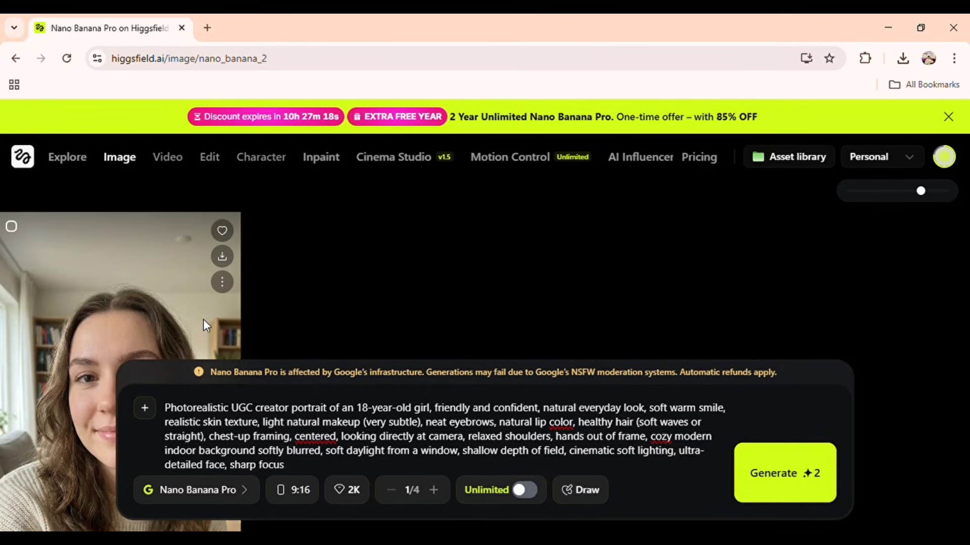
scroll(93, 321, down, 3)
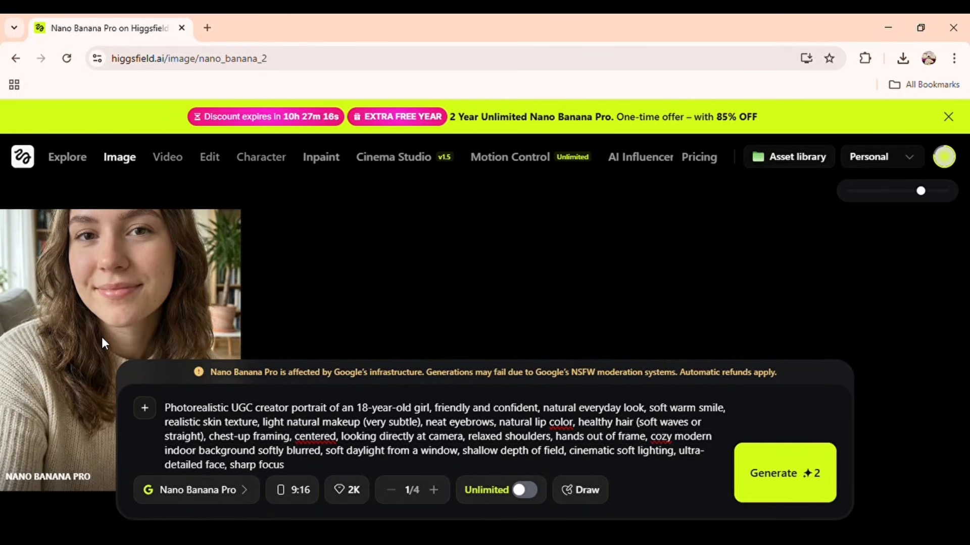
scroll(101, 338, up, 3)
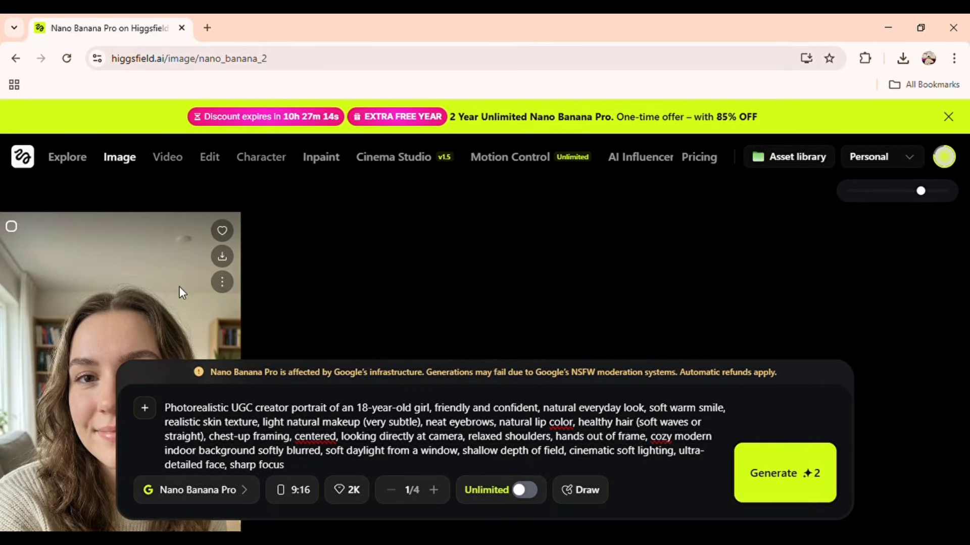
click(219, 286)
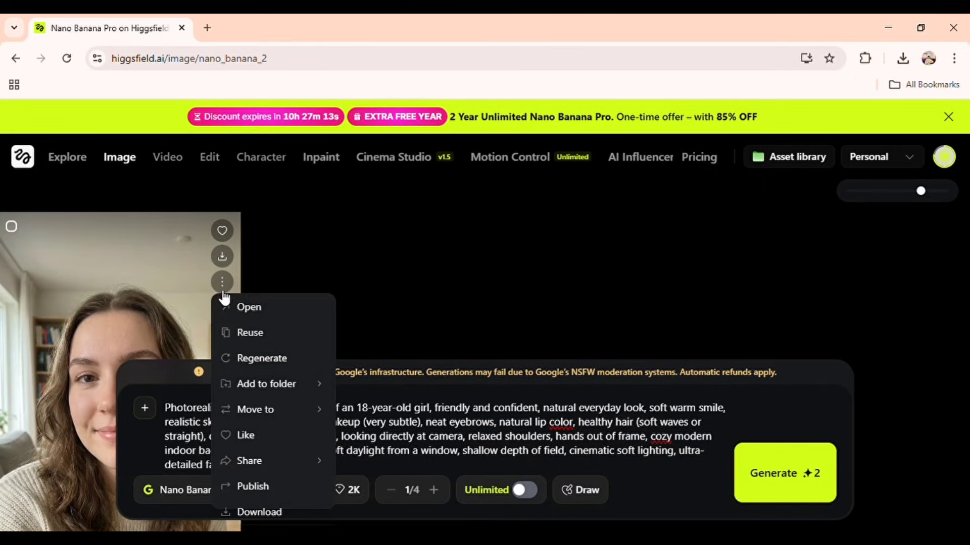
click(271, 360)
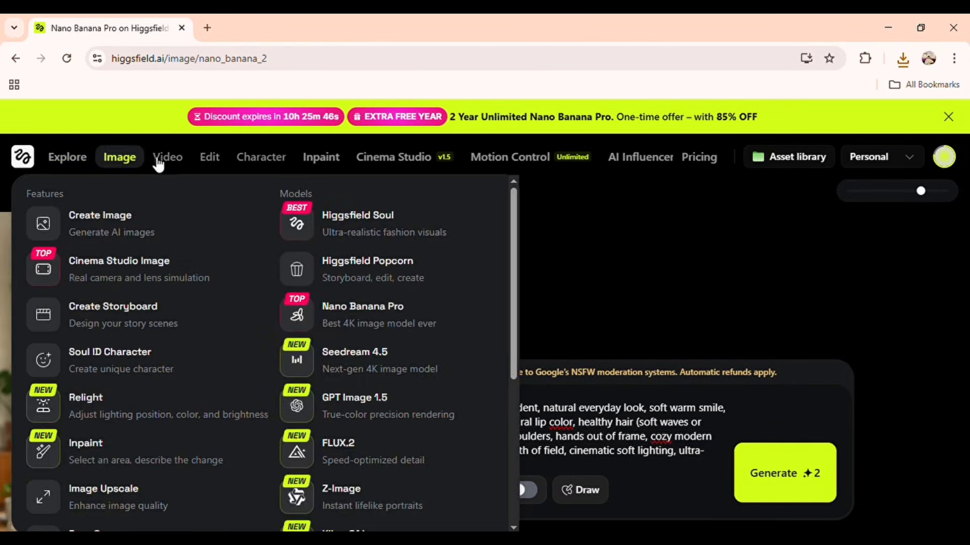
Open the UGC Factory video tool and continue with the General template.
mouse_move(188, 162)
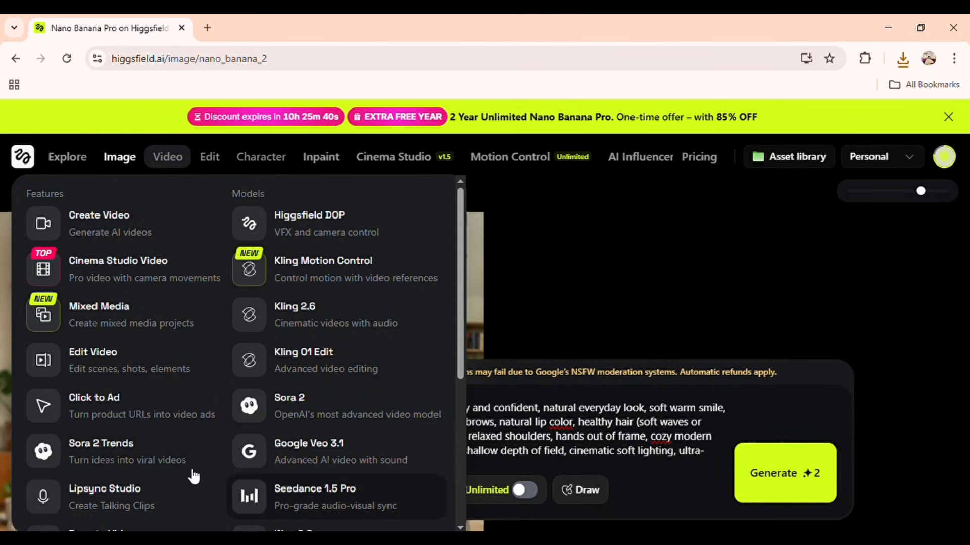
scroll(183, 422, down, 4)
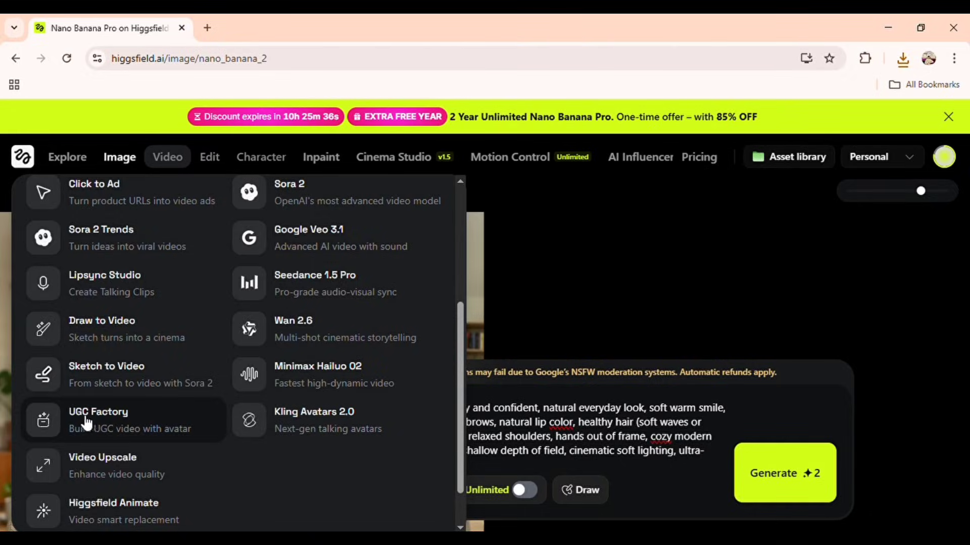
click(96, 425)
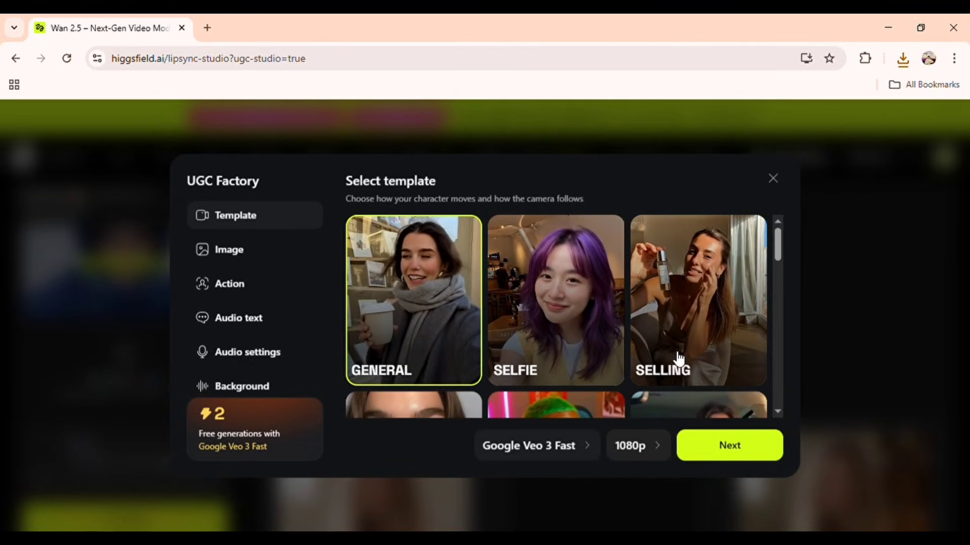
scroll(675, 363, down, 2)
scroll(673, 364, up, 2)
click(739, 452)
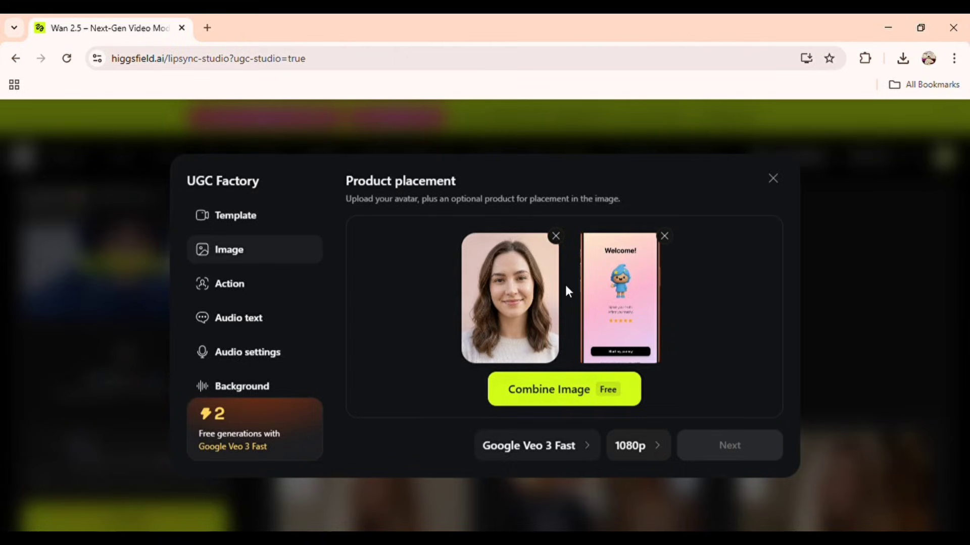
Remove the sample avatar and product images, upload the girl's portrait as the avatar, and continue without a product.
click(555, 237)
click(664, 236)
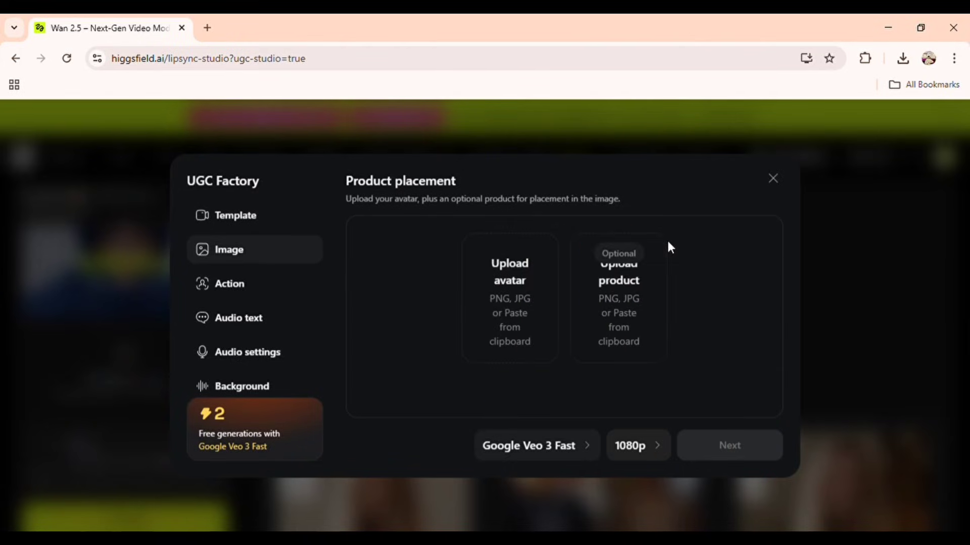
click(511, 289)
double_click(158, 145)
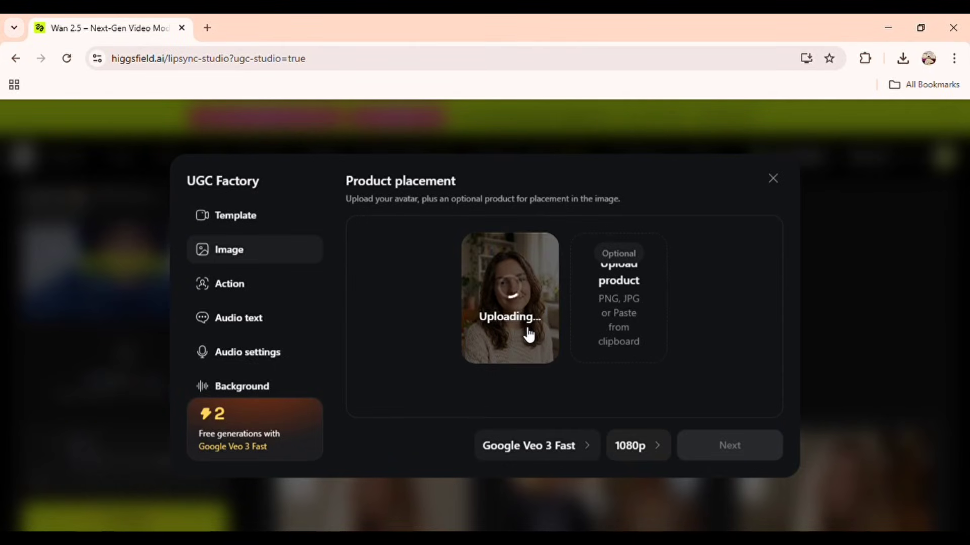
click(741, 445)
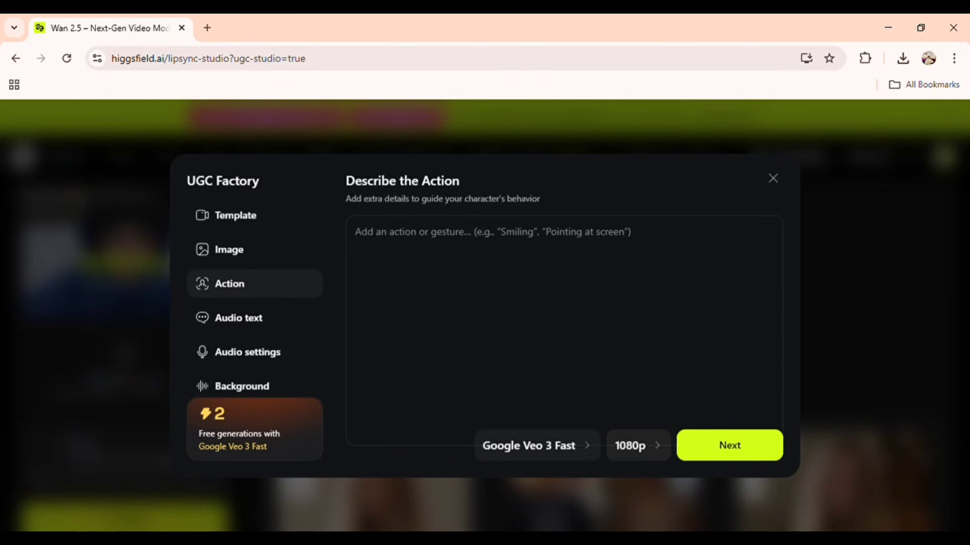
Describe the action as an energetic, excited 18-year-old girl creator speaking to the camera, keeping Google Veo 3 Fast at 1080p, and continue.
text(An energetic, excited 18-year-old girl creator in a cozy modern room with soft daylight. She looks directly into the camera with a big friendly smile, animated eyebrows, and upbeat vibe. She speaks enthusiastically with natural lip sync, small head nods, and expressive hand gestures while keeping the frame clean and minimal. Smooth realistic motion, crisp focus on face, shallow depth of field, soft cinematic lighting.)
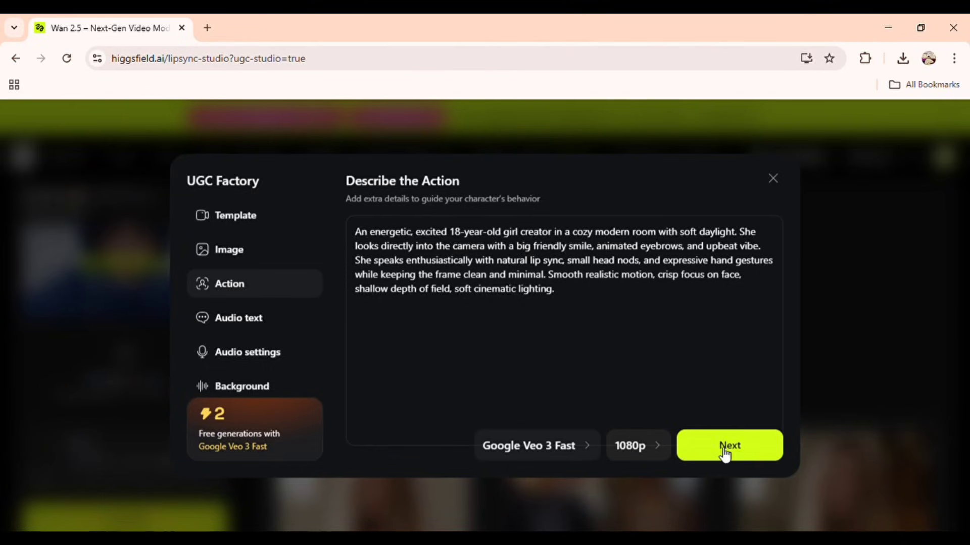
click(563, 456)
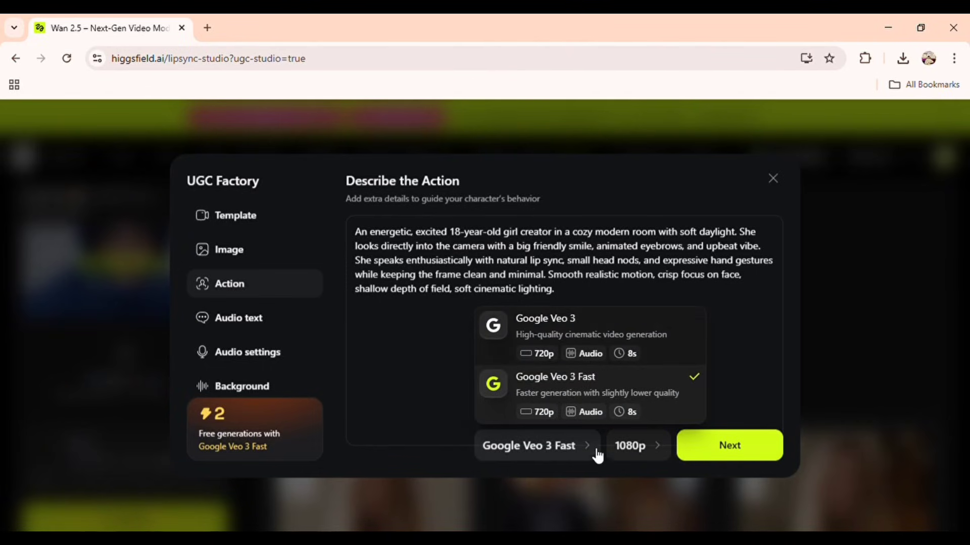
click(643, 447)
click(642, 446)
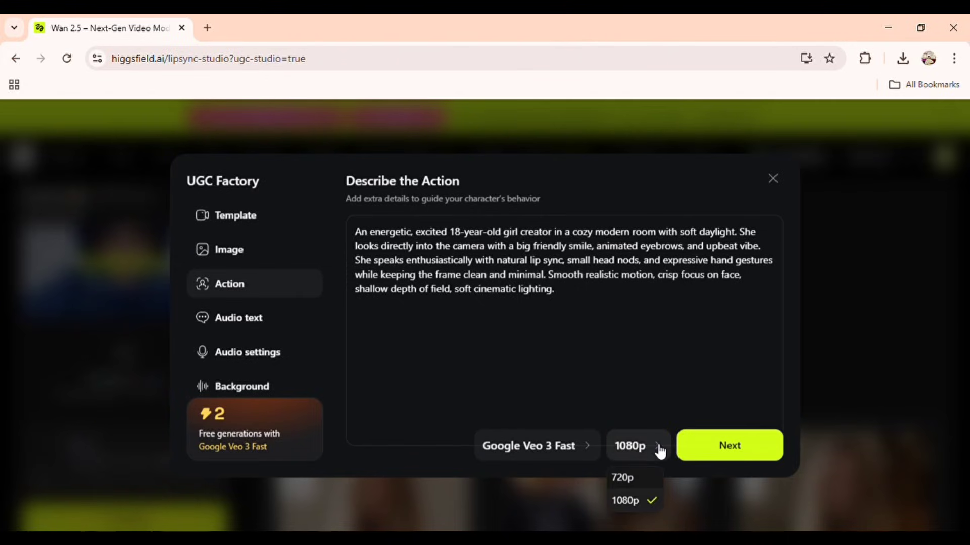
click(659, 448)
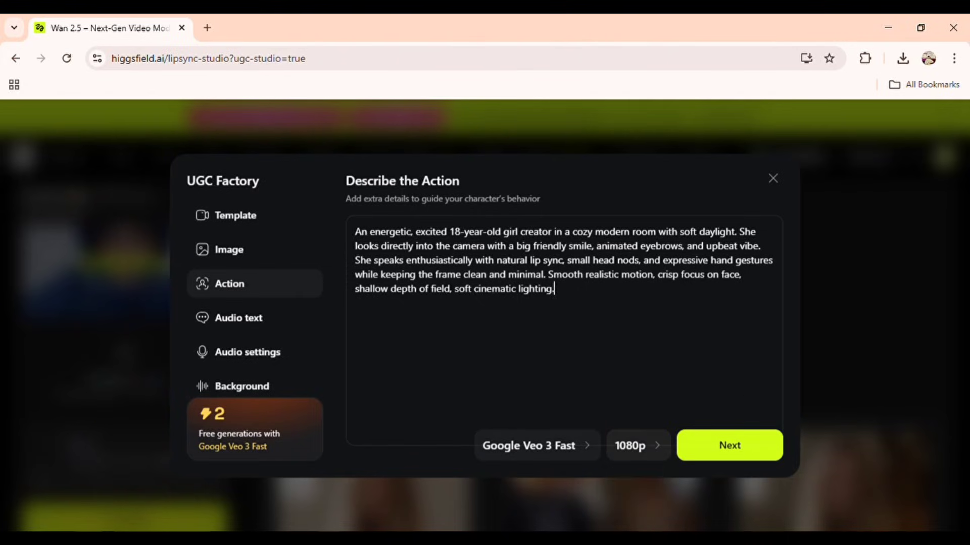
click(739, 457)
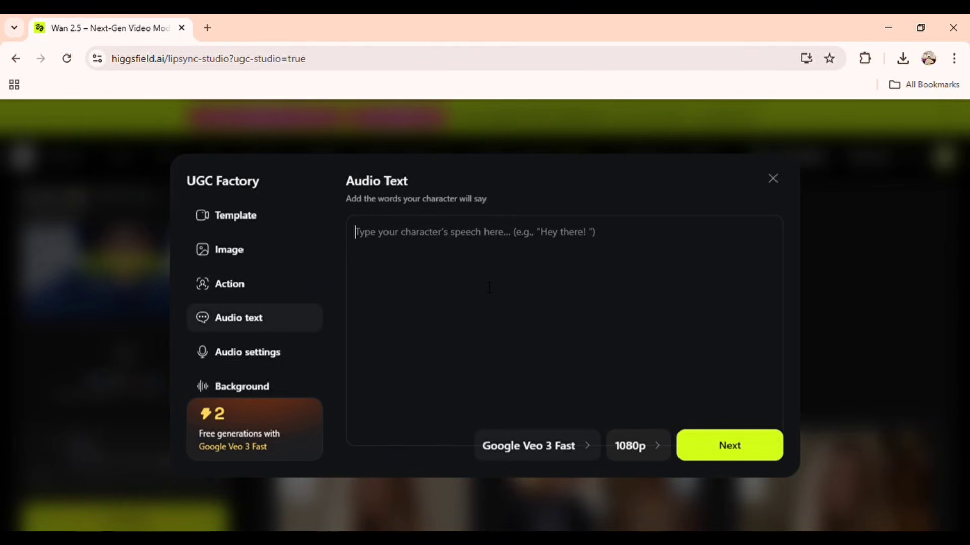
Enter the Sayura affirmation app speech as the audio text, from "If you overthink a lot, this is for you." to "Try Sayura today.".
drag(337, 188, 430, 183)
click(448, 184)
text(If you overthink a lot, this is for you. "Meet Sayura. It’s a simple affirmation app that helps you speak your truth and affirm your reality. I open it, tap ‘Start my journey’, and do a quick 2–3 minute reset. It’s calming, clean, and super easy to stick with. Try Sayura today.")
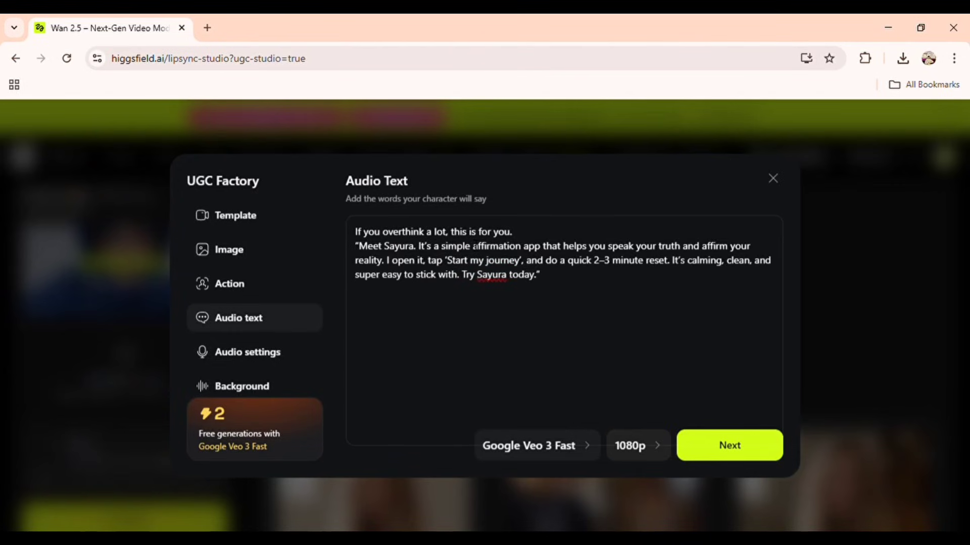
drag(461, 275, 538, 277)
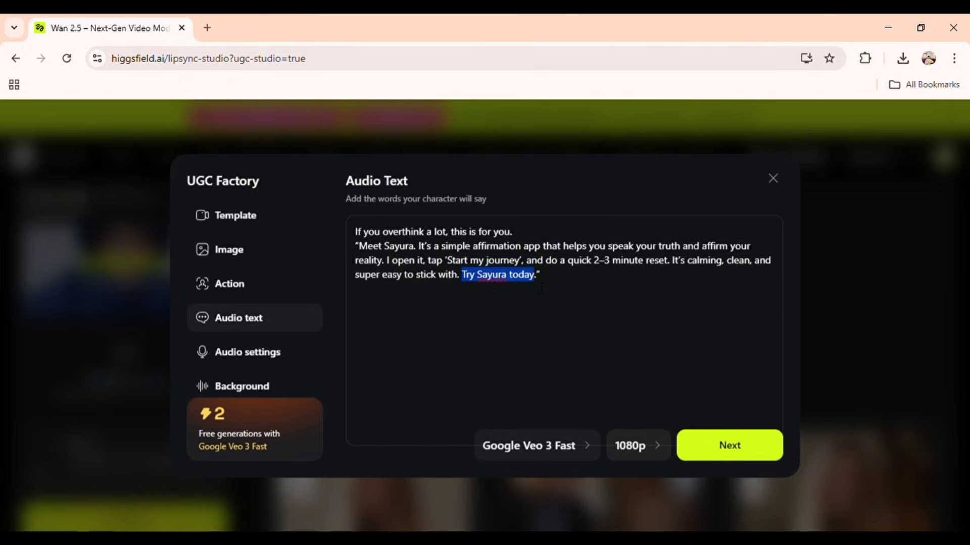
Remove the closing phrase "Try Sayura today" from the audio text and continue to the audio settings.
key(BackSpace)
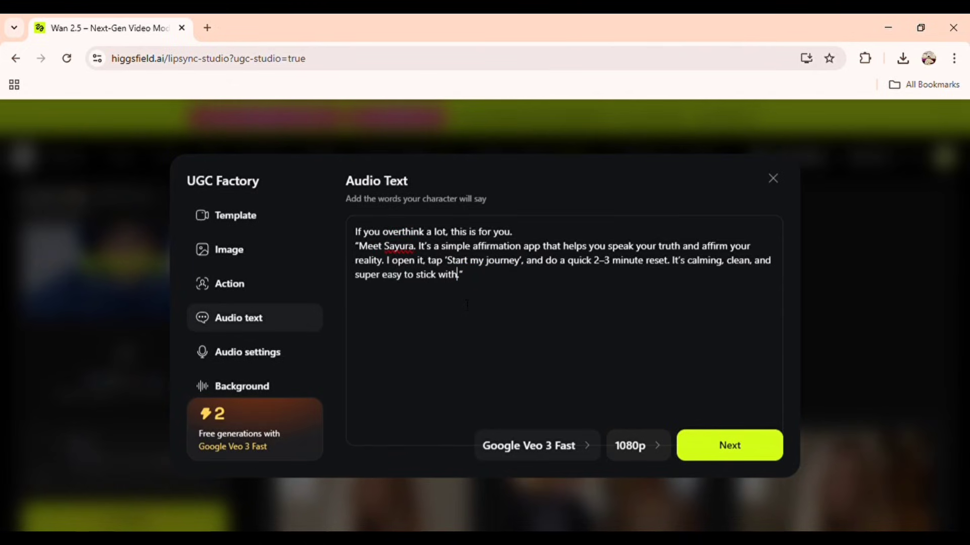
click(723, 456)
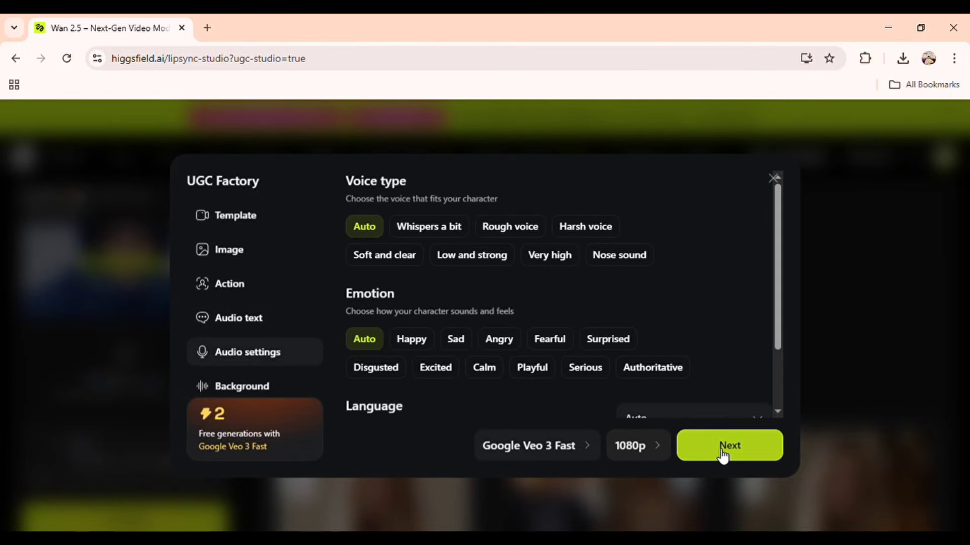
Set the voice emotion to Excited and the language to English, and generate the video without a background sound.
click(432, 368)
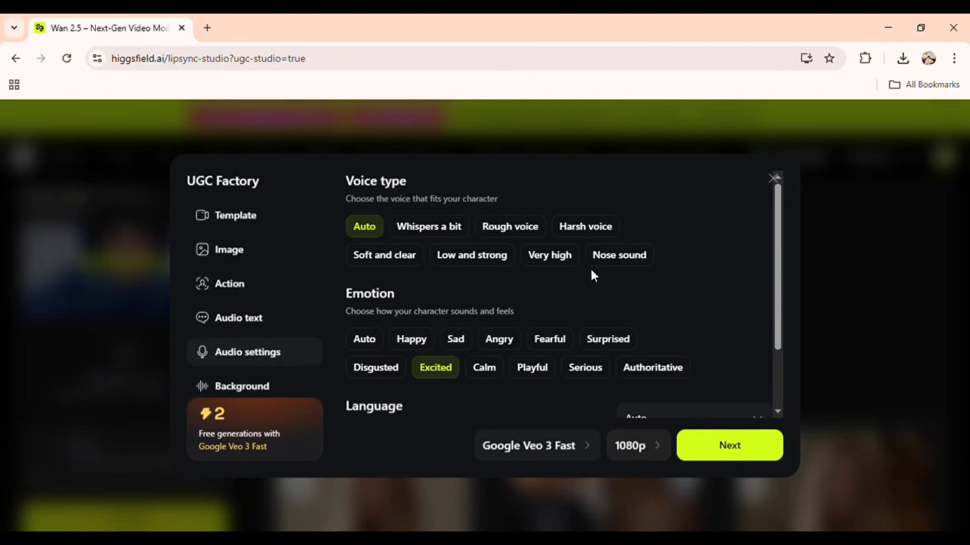
scroll(551, 298, down, 2)
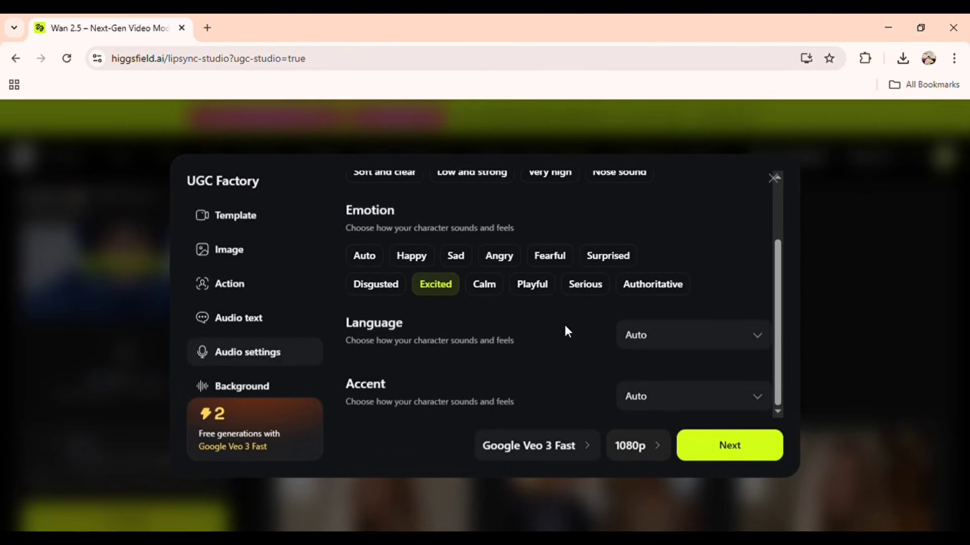
click(656, 336)
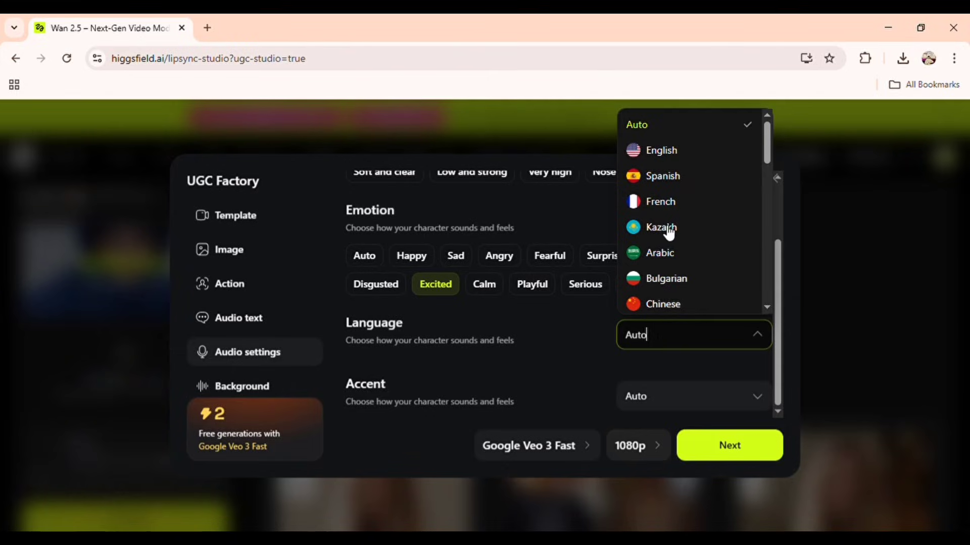
click(662, 150)
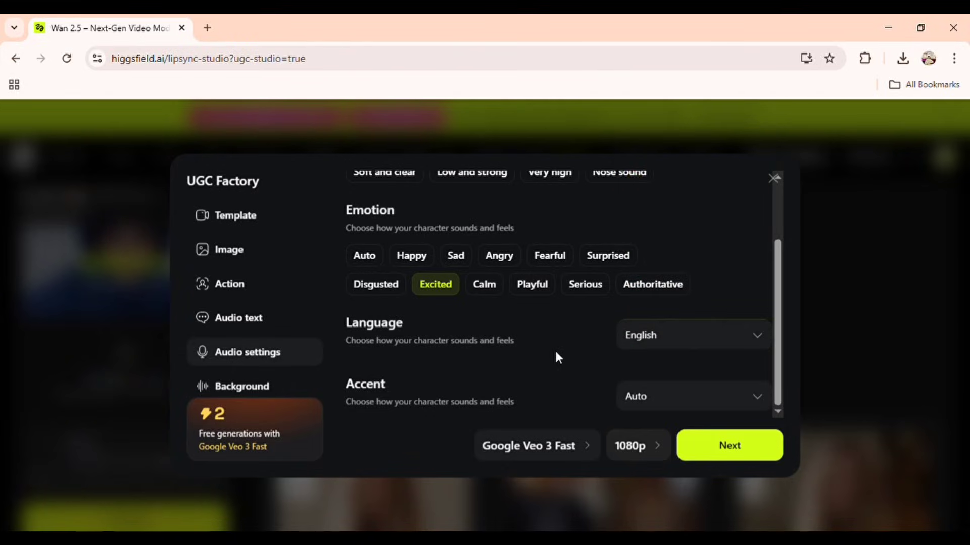
click(717, 451)
click(717, 451)
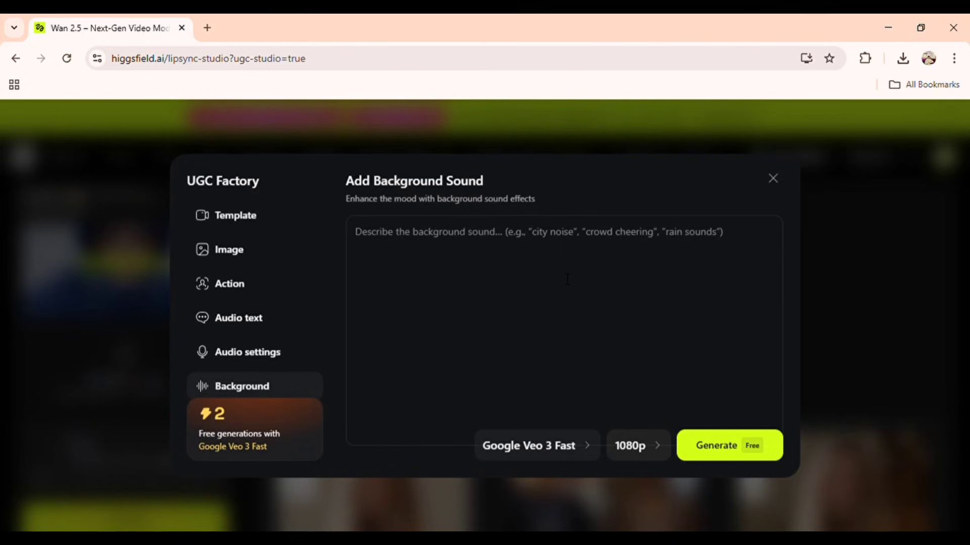
click(725, 435)
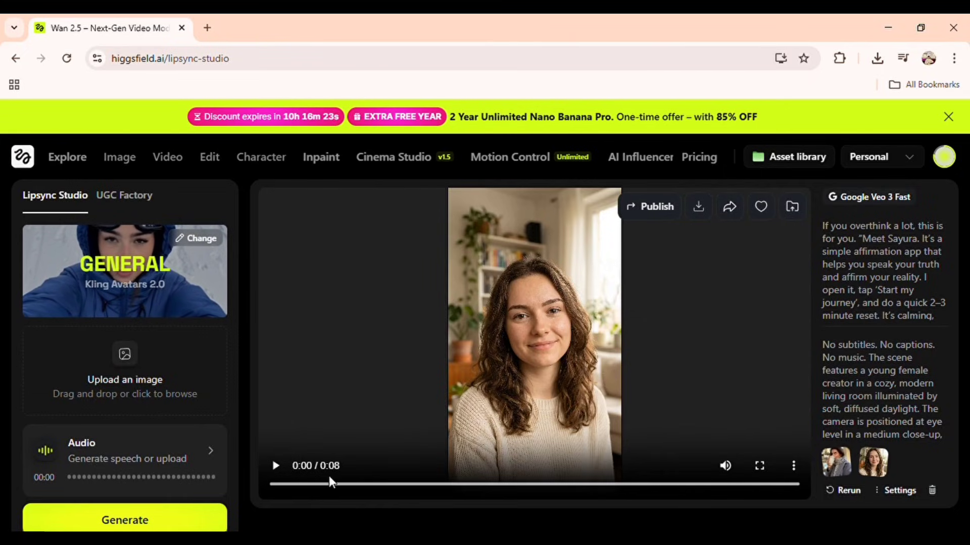
Play the generated talking video of the girl and download it.
click(276, 465)
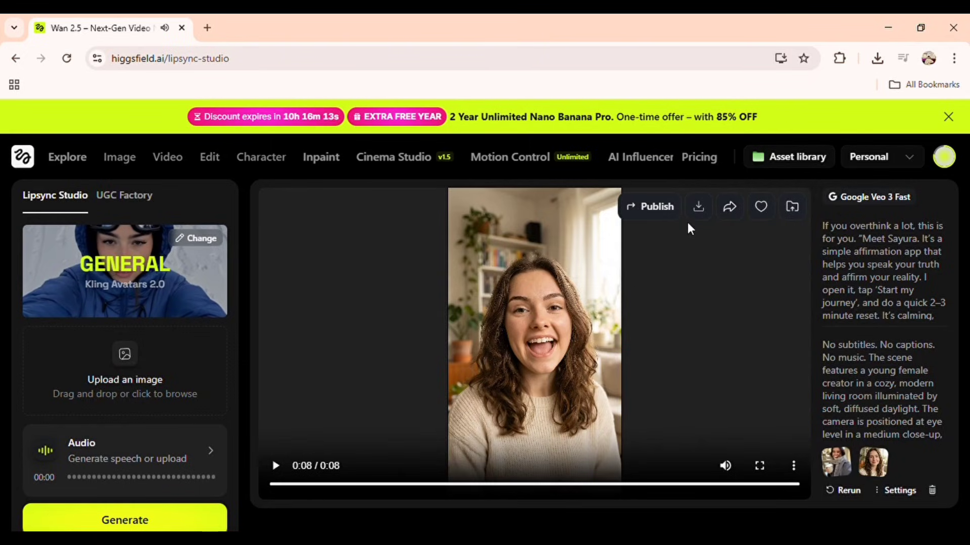
click(697, 207)
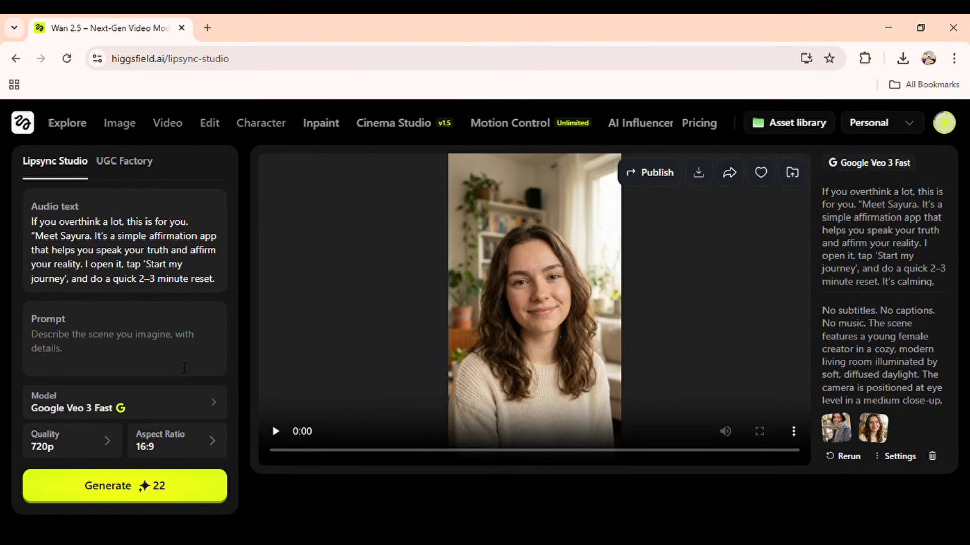
Reopen the UGC Factory video tool and continue with the General template, Google Veo 3 Fast and 1080p.
scroll(180, 388, up, 5)
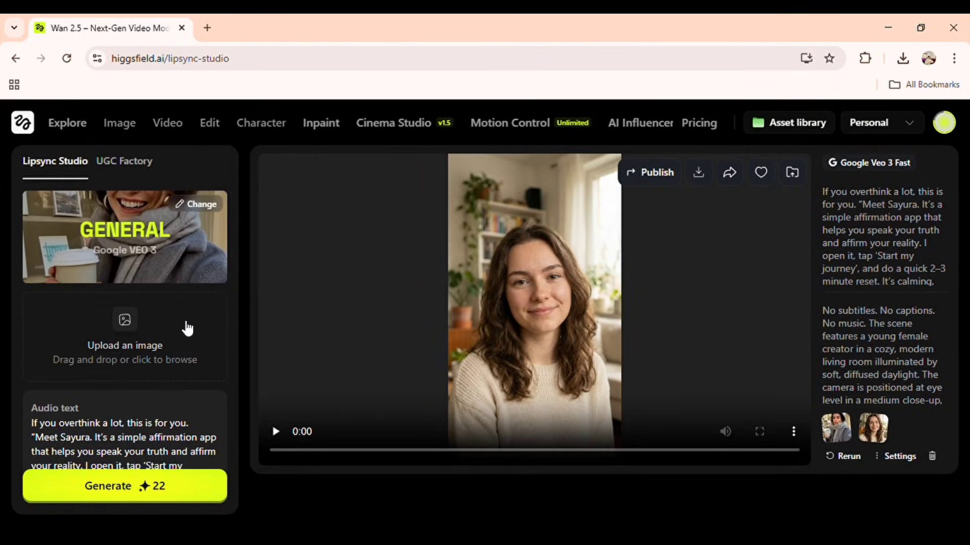
mouse_move(177, 129)
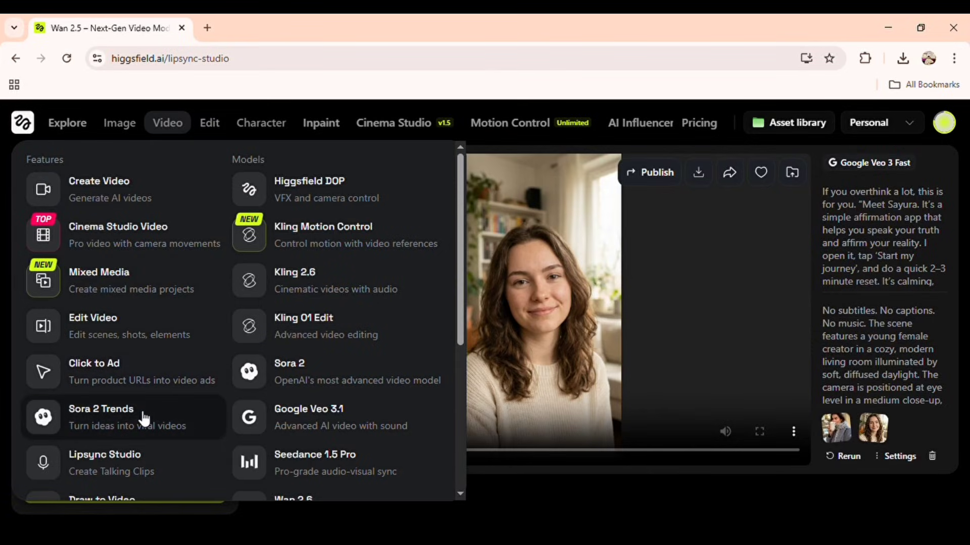
scroll(121, 462, down, 3)
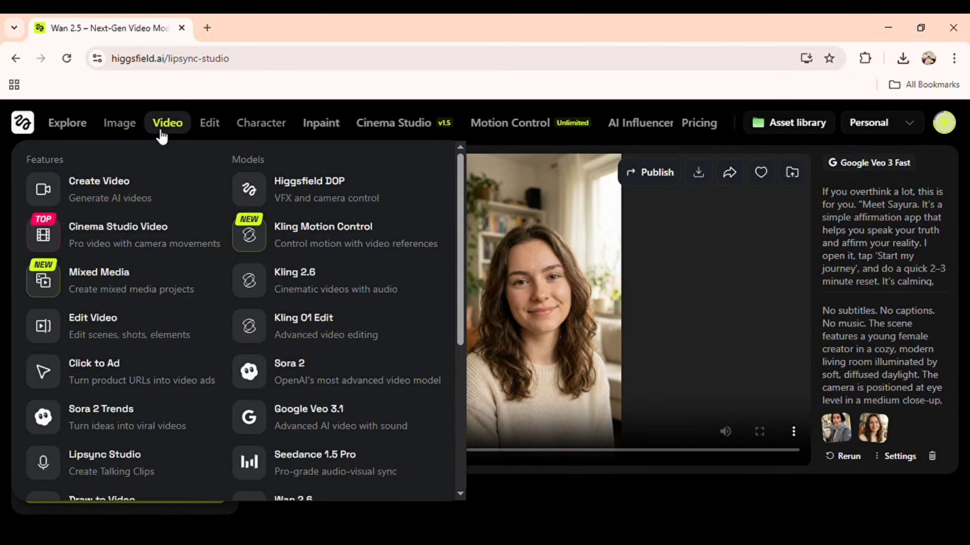
scroll(162, 368, down, 5)
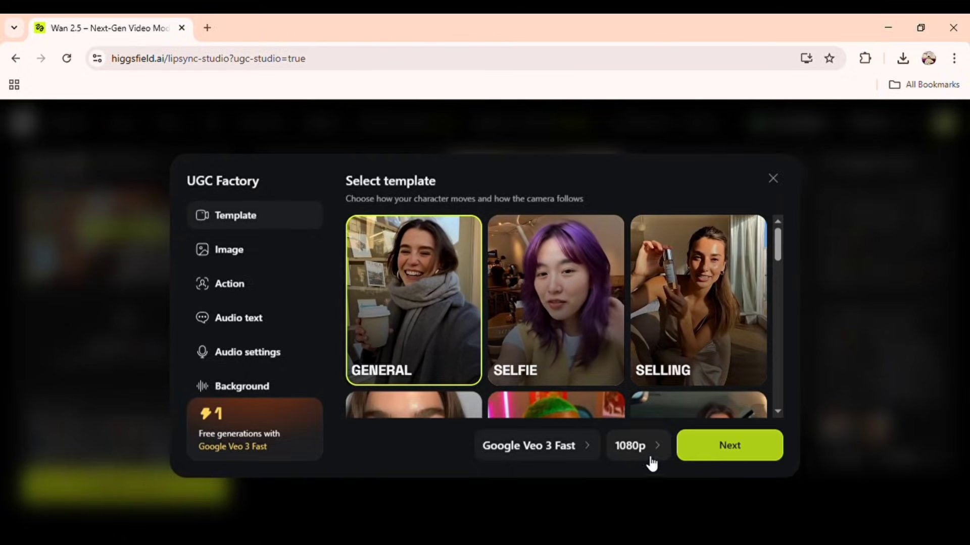
click(714, 451)
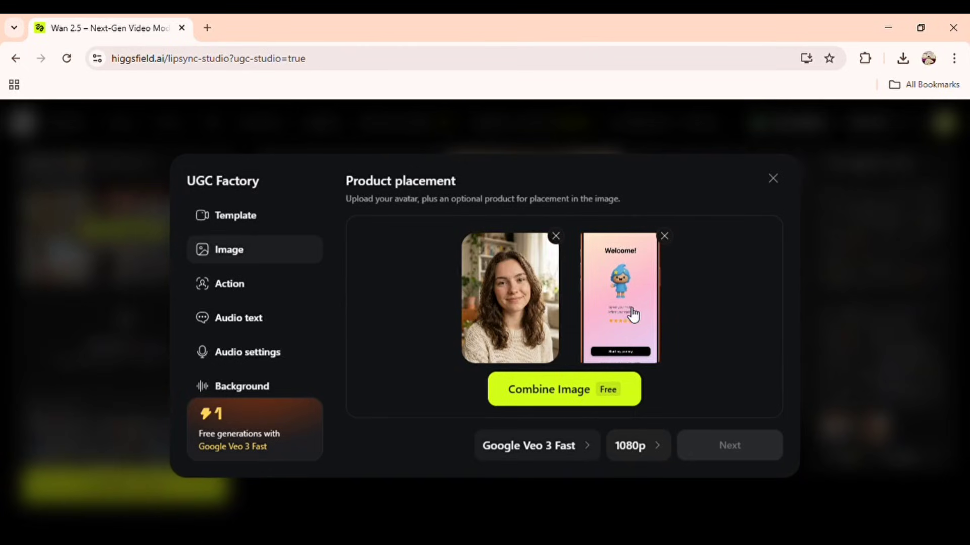
Combine the girl's portrait with the Sayura welcome screen, choose the second image with the phone held upright beside her face, and continue.
click(554, 389)
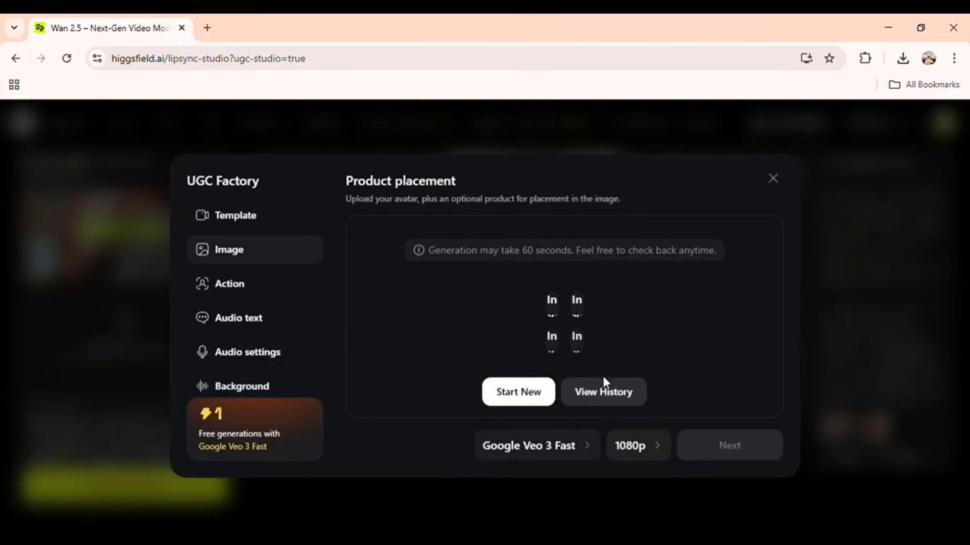
key(ctrl+minus)
key(ctrl+minus)
key(ctrl+minus)
key(ctrl+minus)
key(ctrl+minus)
key(ctrl+minus)
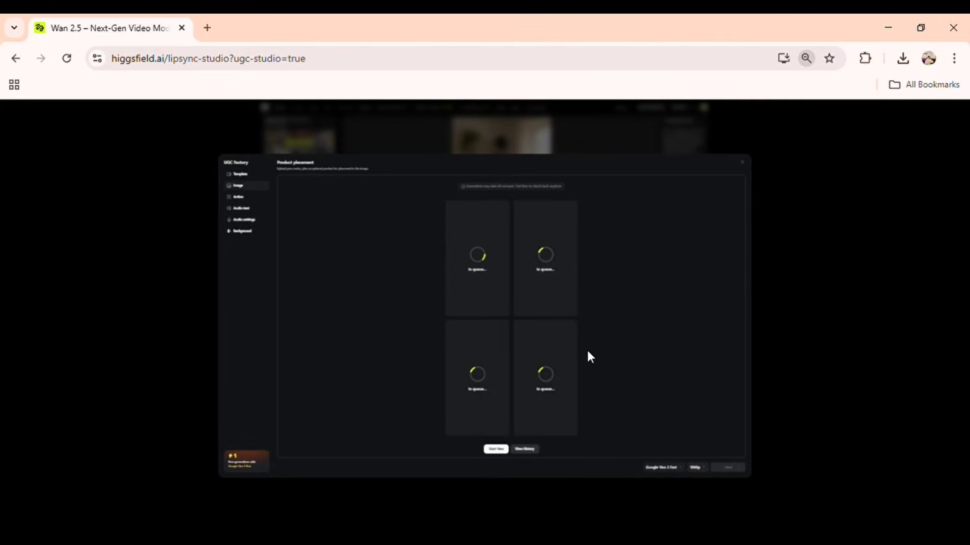
key(ctrl+minus)
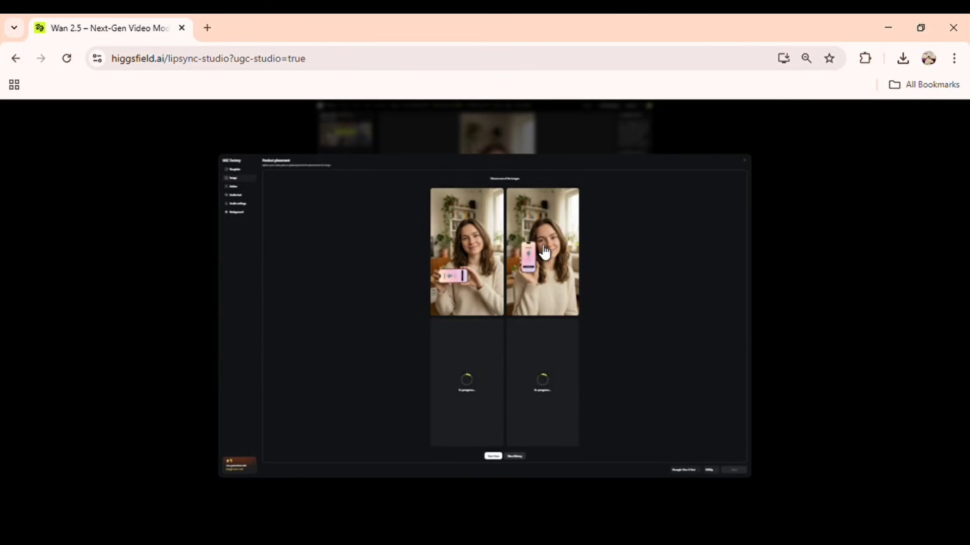
click(542, 286)
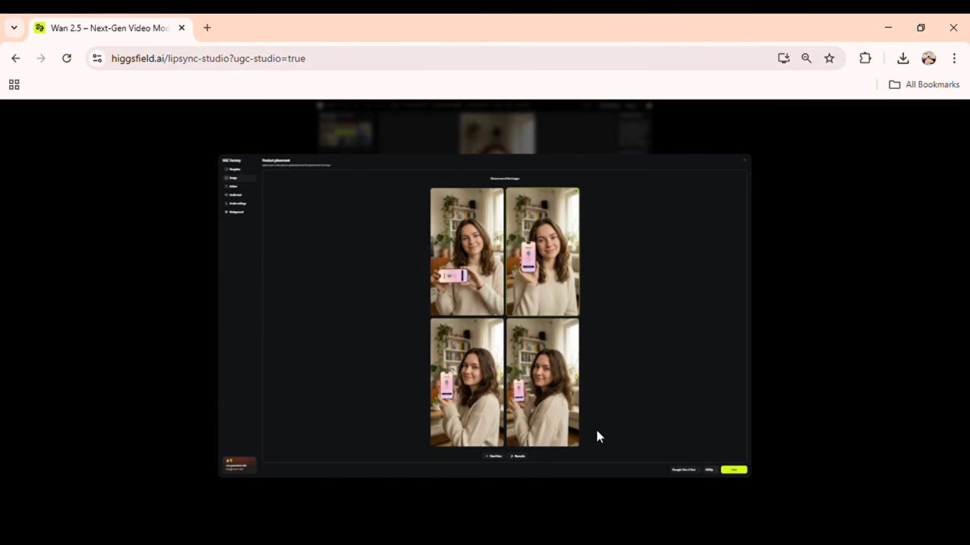
key(ctrl+plus)
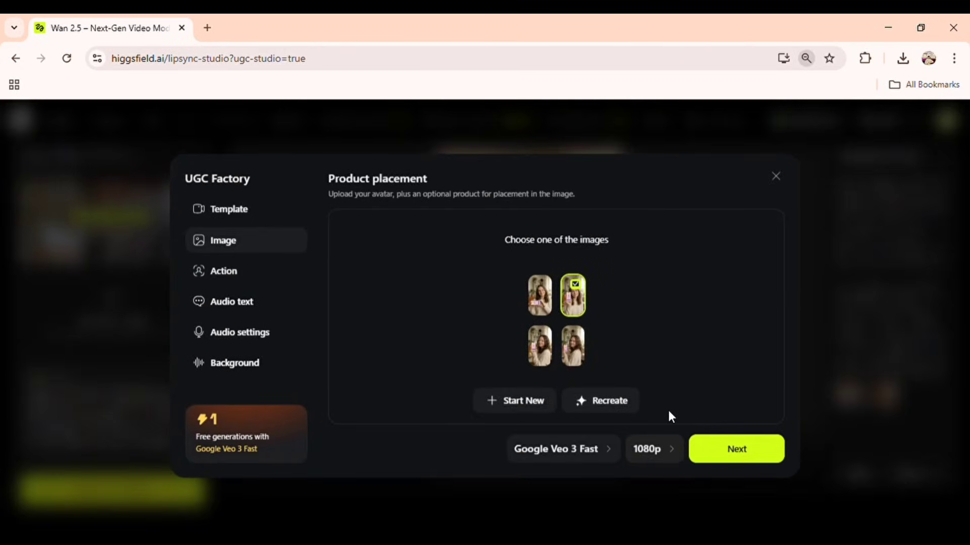
key(ctrl+plus)
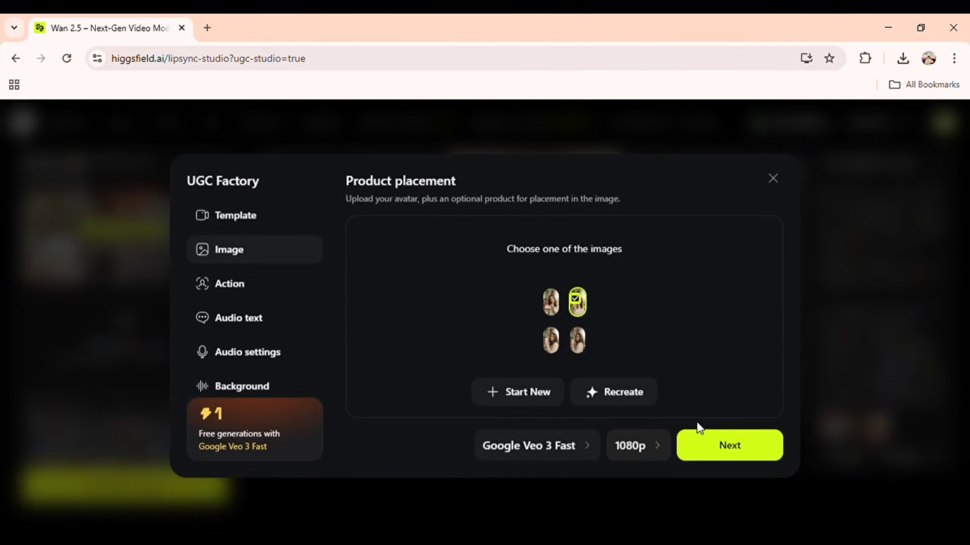
click(702, 440)
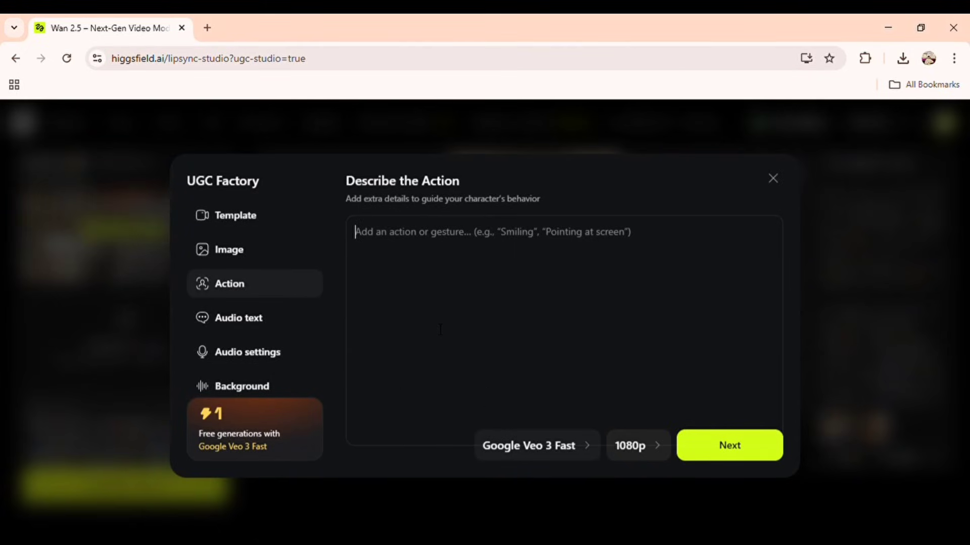
Describe the action as a friendly mid-20s influencer showing the Sayura 'Welcome' screen, pointing at the phone and tapping 'Start my journey', and continue.
text(A friendly, beautiful young woman influencer (mid-20s) is standing in a cozy modern room with soft daylight. She holds up the phone (use uploaded product image) close to the camera so the Sayura ‘Welcome’ screen is clearly visible. She smiles, makes eye contact with the camera, then gently points at the phone screen with her other hand, briefly taps ‘Start my journey,’ and nods confidently. Natural hand movements, realistic fingers, smooth motion, minimal head movement, calm premium wellness vibe, shallow depth of field, soft cinematic lighting, crisp focus on face and phone,)
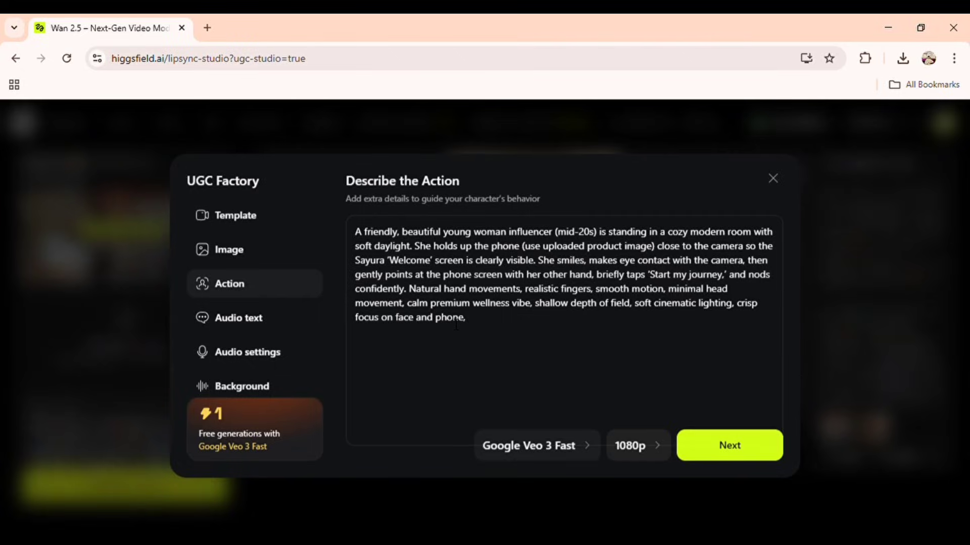
text(.)
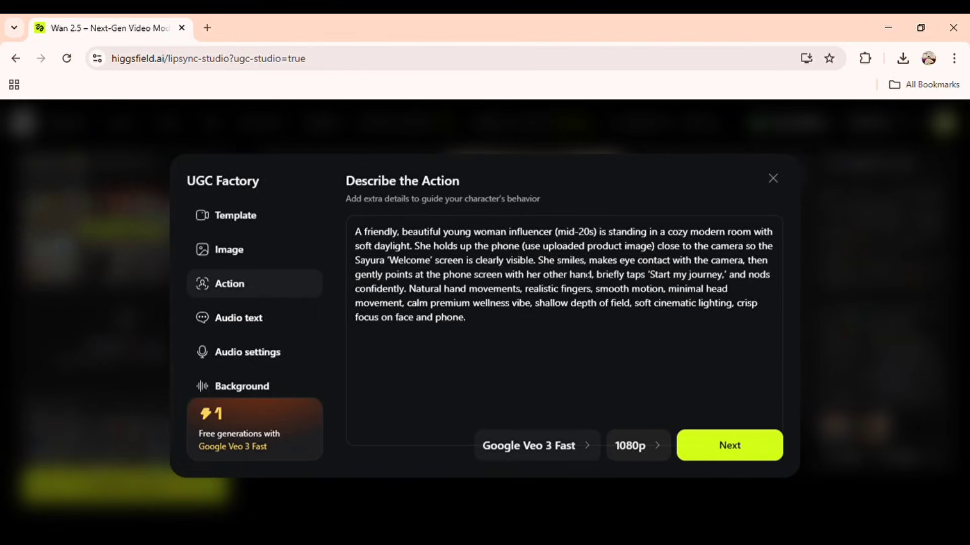
click(721, 454)
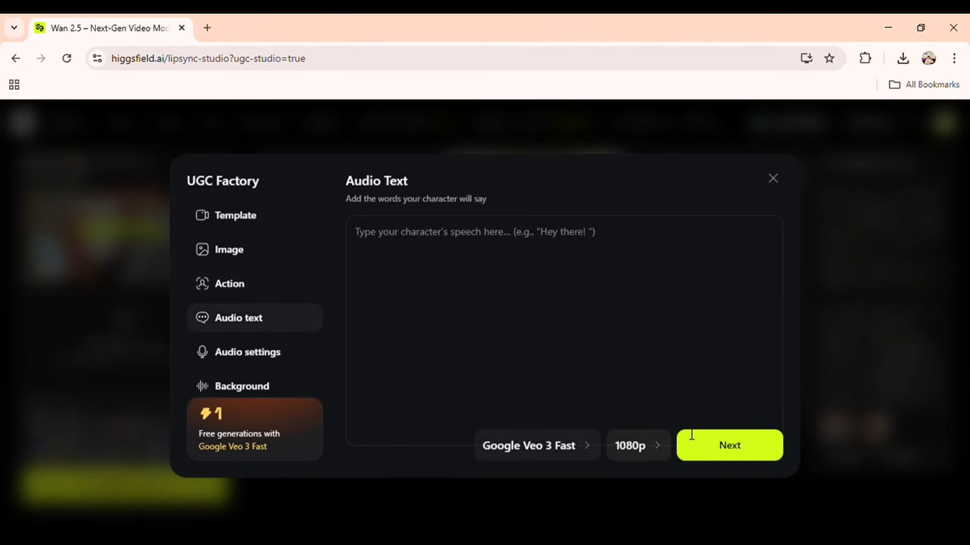
Enter the Sayura speech as the audio text, from "If you overthink a lot, this is for you." to "Try Sayura today.", and continue.
click(475, 262)
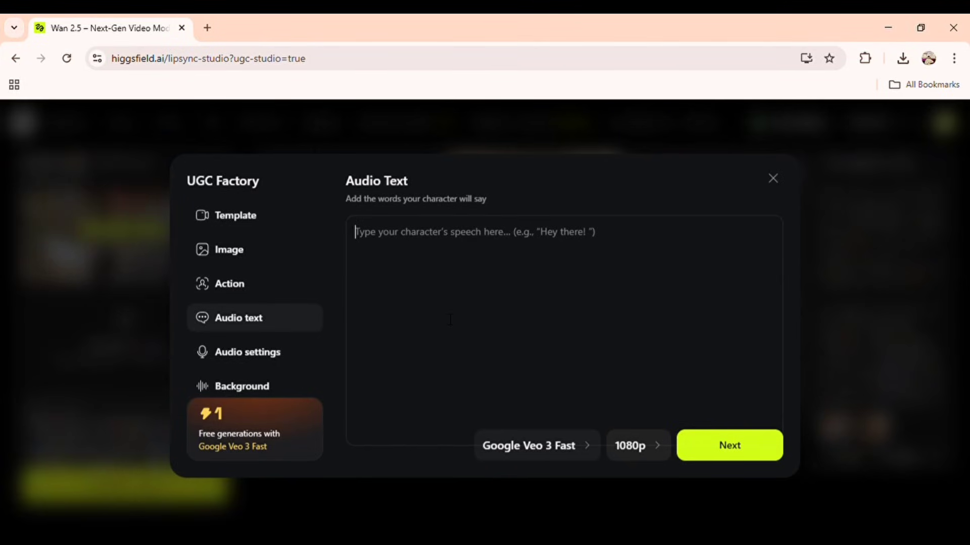
text(If you overthink a lot, this is for you. "Meet Sayura. It’s a simple affirmation app that helps you speak your truth and affirm your reality. I open it, tap ‘Start my journey’, and do a quick 2–3 minute reset. It’s calming, clean, and super easy to stick with. Try Sayura today.")
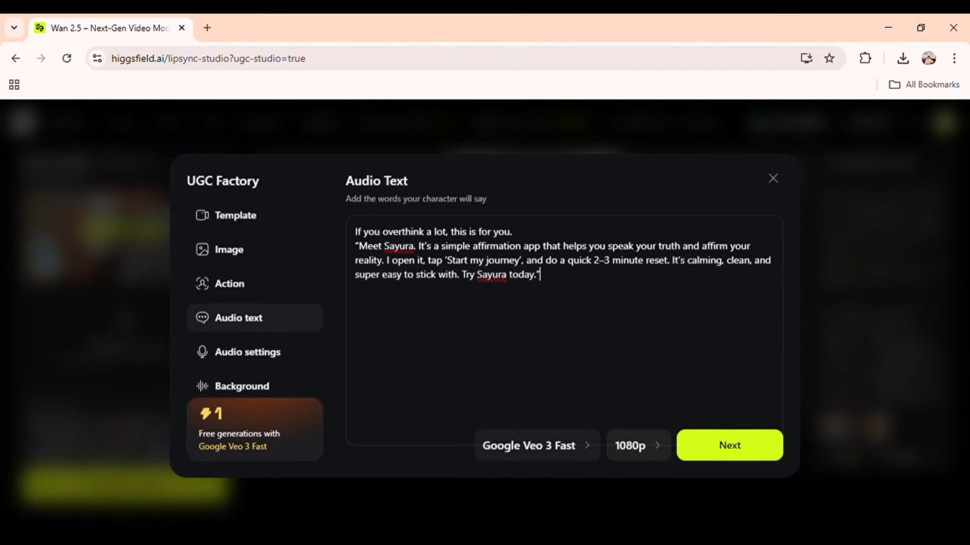
click(732, 457)
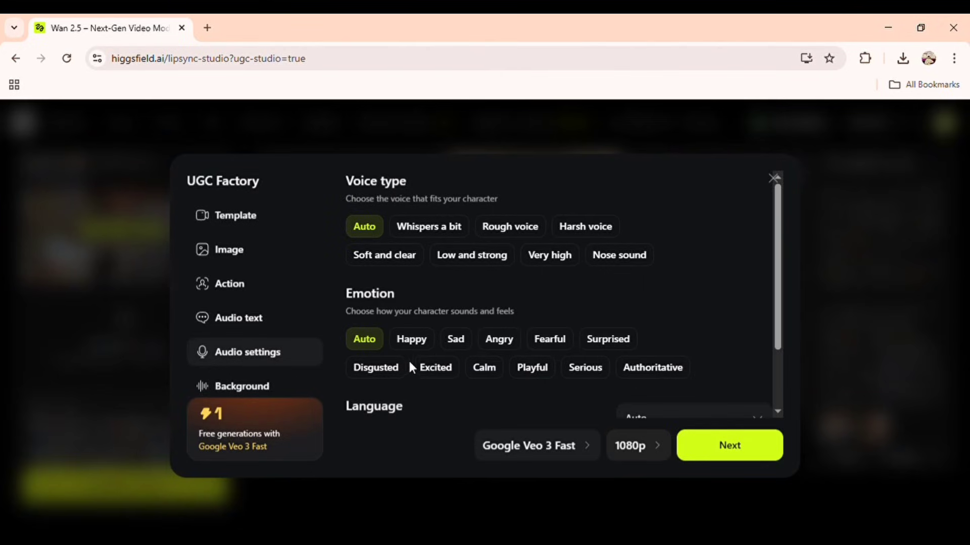
Choose the Excited emotion and English as the language for the character's voice, and continue to the background sound.
click(439, 371)
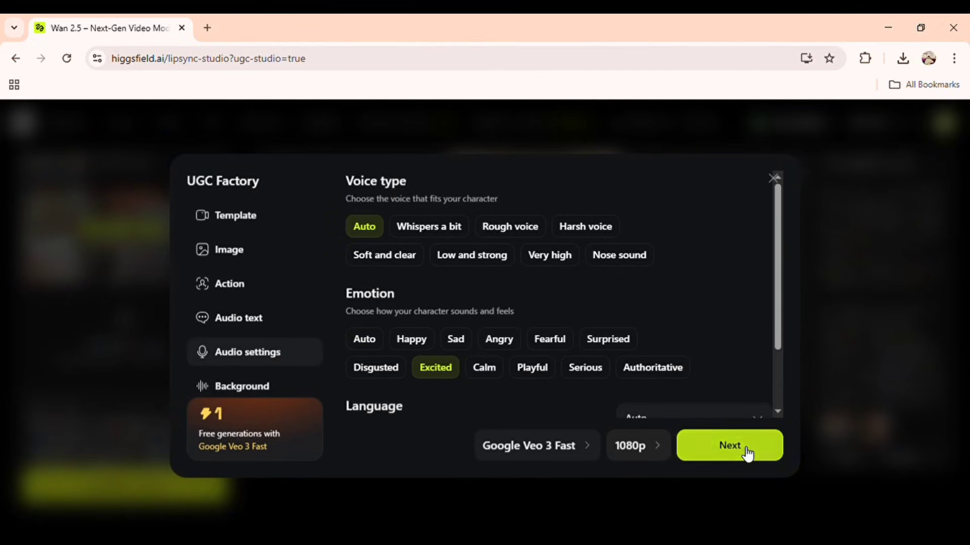
scroll(641, 381, down, 2)
click(656, 335)
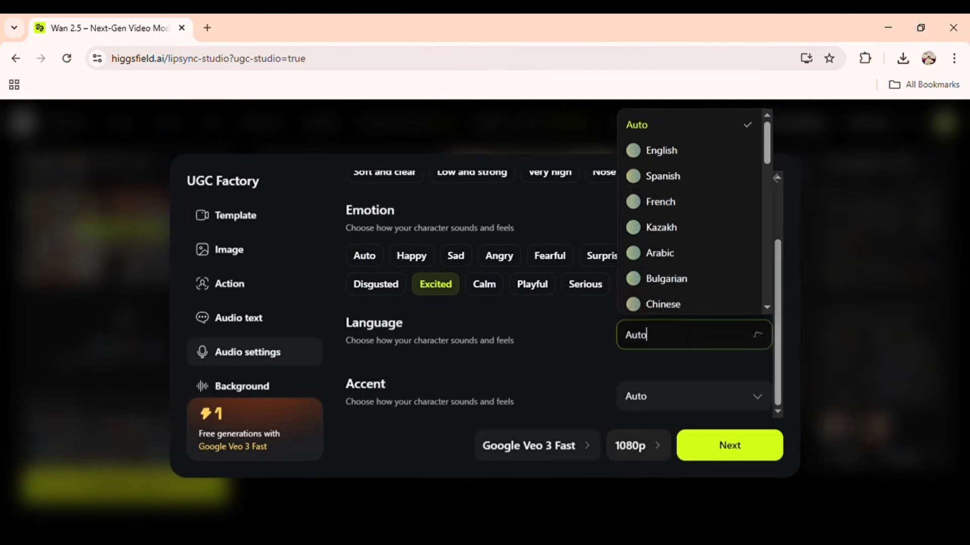
click(679, 151)
click(713, 441)
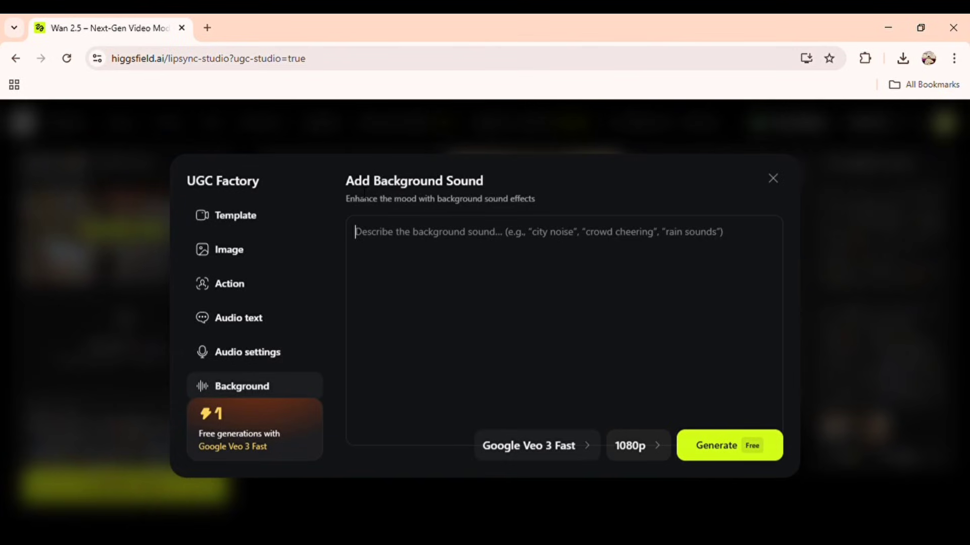
Leave the background sound description empty and generate the product video.
drag(348, 181, 484, 184)
click(345, 262)
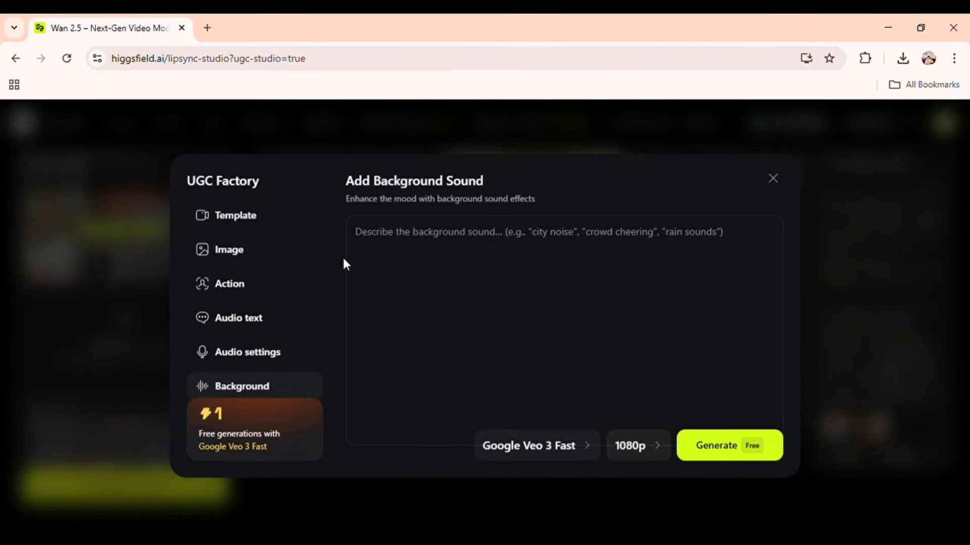
click(718, 447)
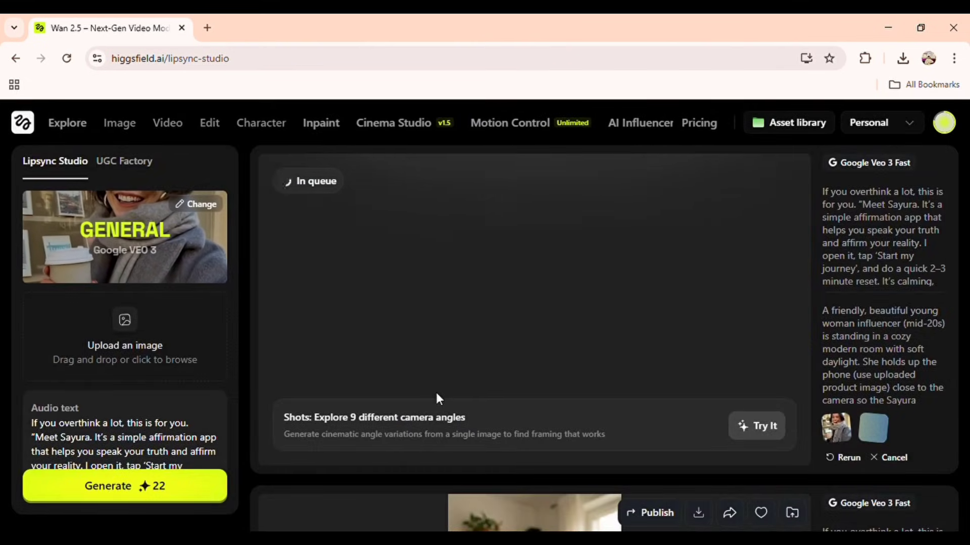
scroll(440, 399, down, 7)
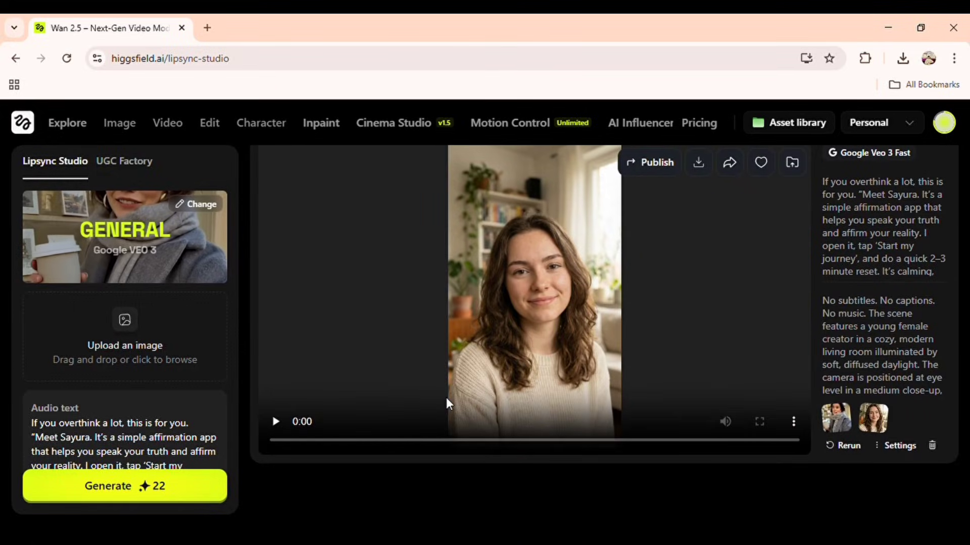
scroll(444, 383, up, 7)
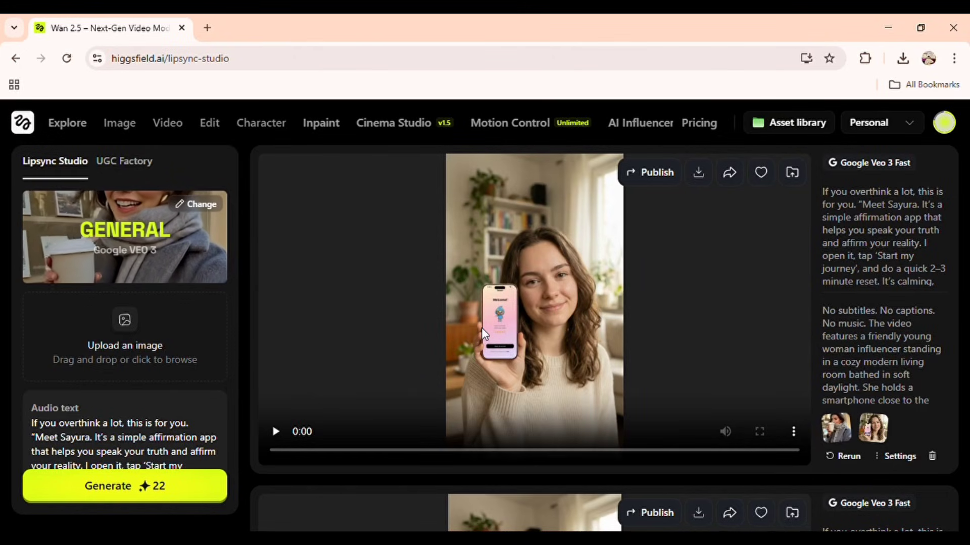
Play the generated video of the girl holding the Sayura phone and download it.
click(275, 432)
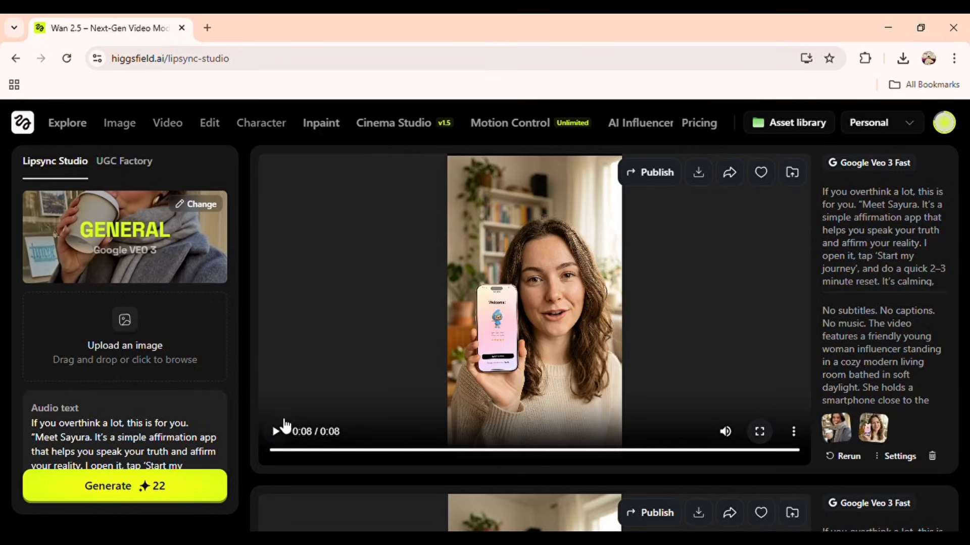
click(282, 428)
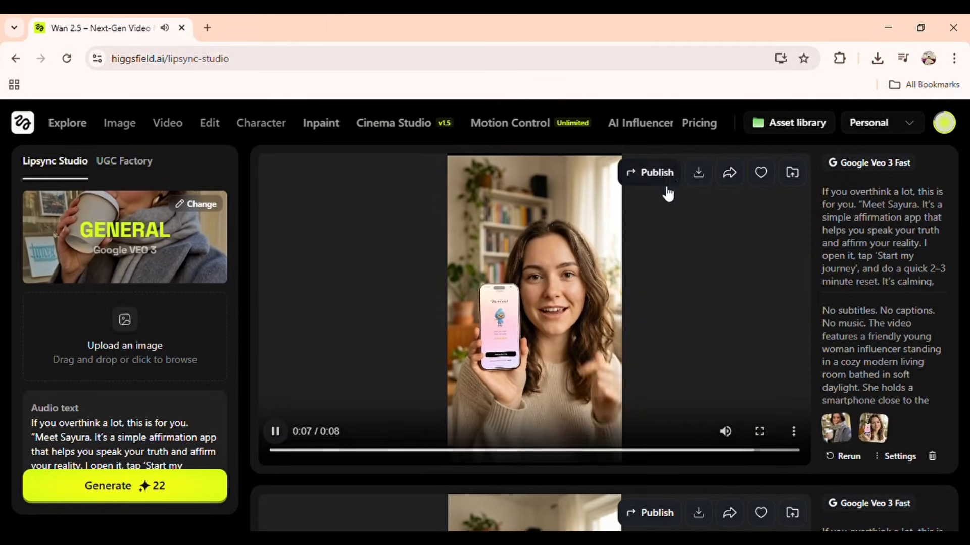
click(699, 176)
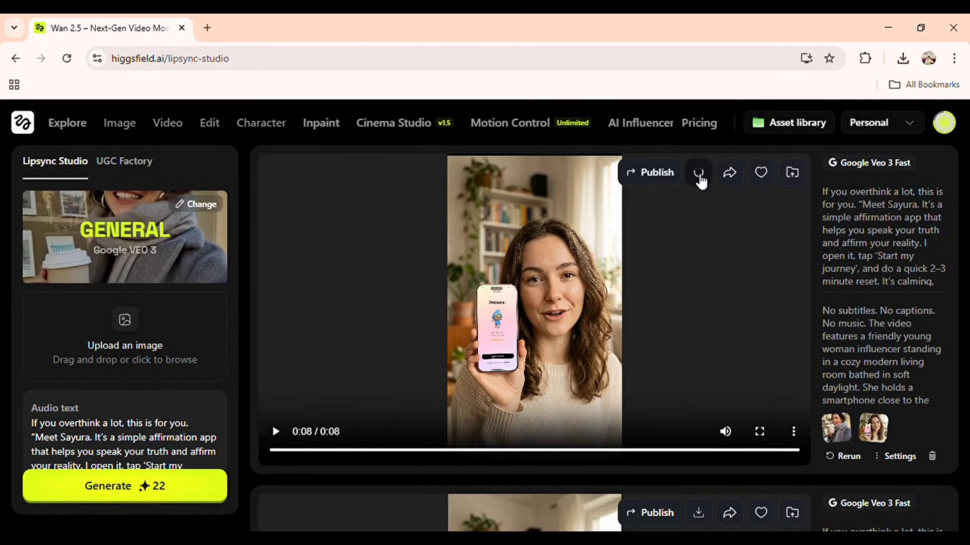